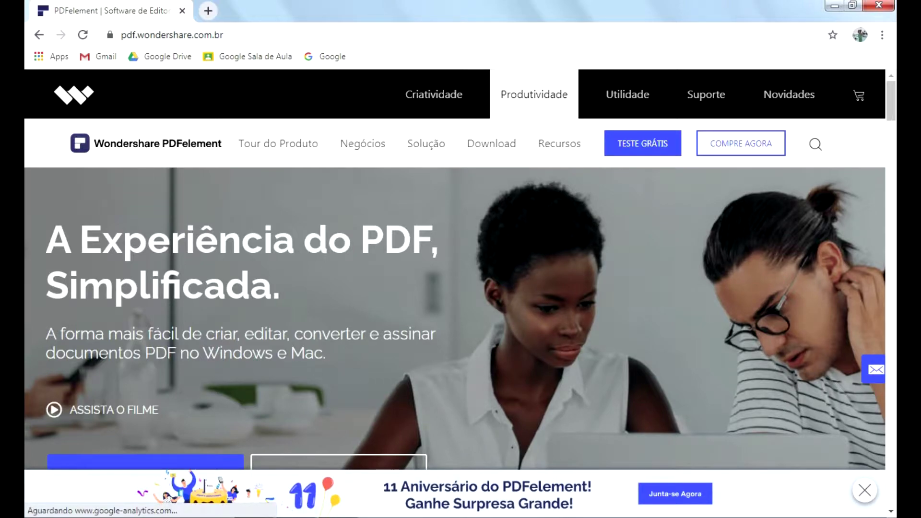
Step: Switch to PDFelement and look over the first page of the open article, from its title block down to the abstract
{"action": "left_click", "coordinate": [261, 517]}
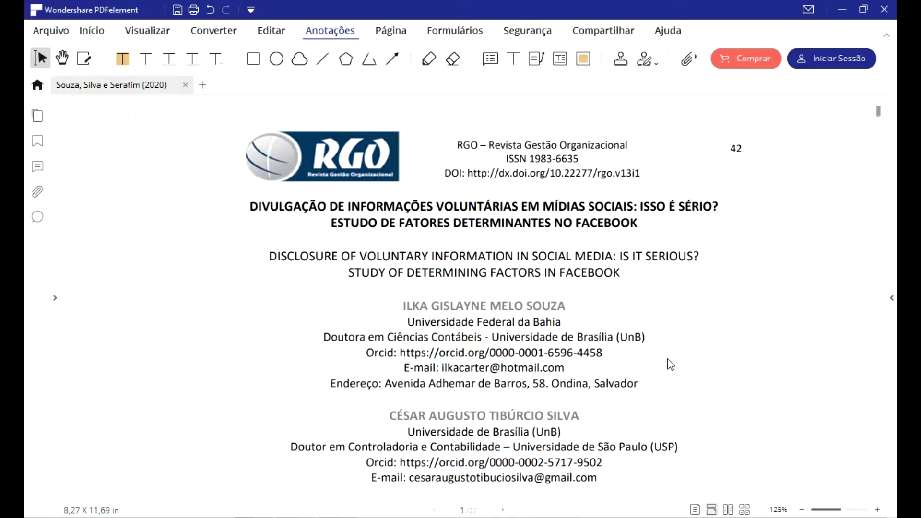
{"action": "scroll", "coordinate": [647, 341], "scroll_direction": "down", "scroll_amount": 7}
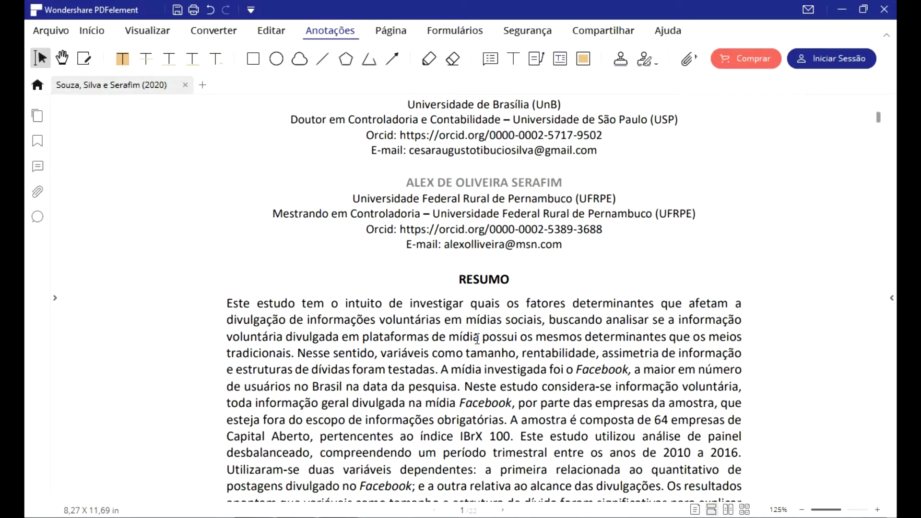
{"action": "scroll", "coordinate": [477, 339], "scroll_direction": "up", "scroll_amount": 5}
{"action": "scroll", "coordinate": [477, 339], "scroll_direction": "up", "scroll_amount": 2}
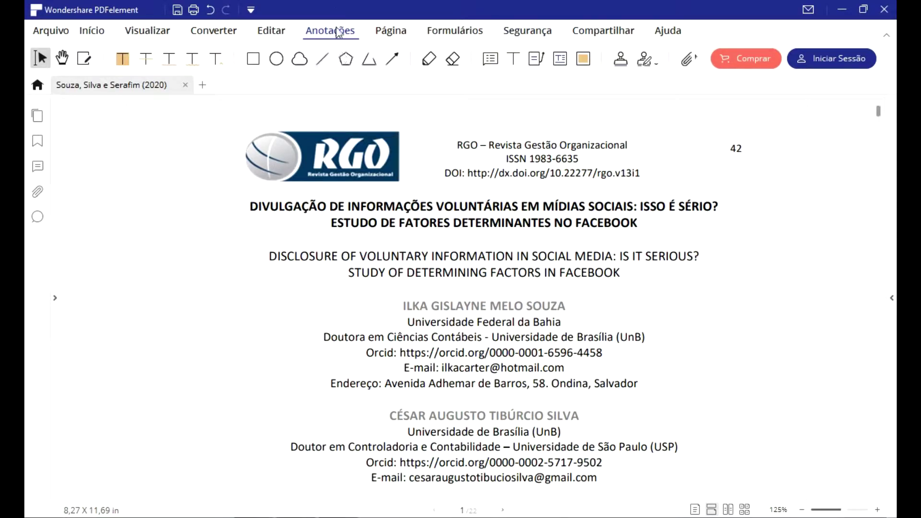
{"action": "scroll", "coordinate": [446, 257], "scroll_direction": "down", "scroll_amount": 3}
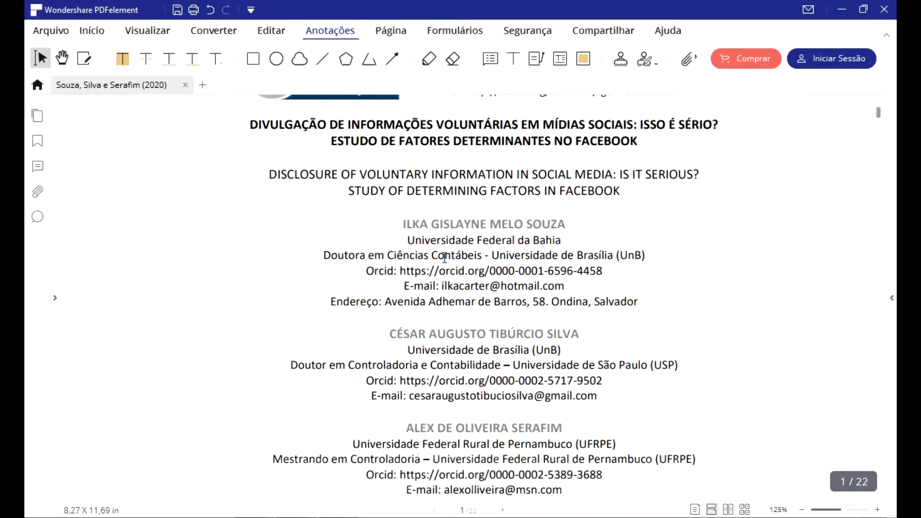
{"action": "scroll", "coordinate": [346, 199], "scroll_direction": "up", "scroll_amount": 3}
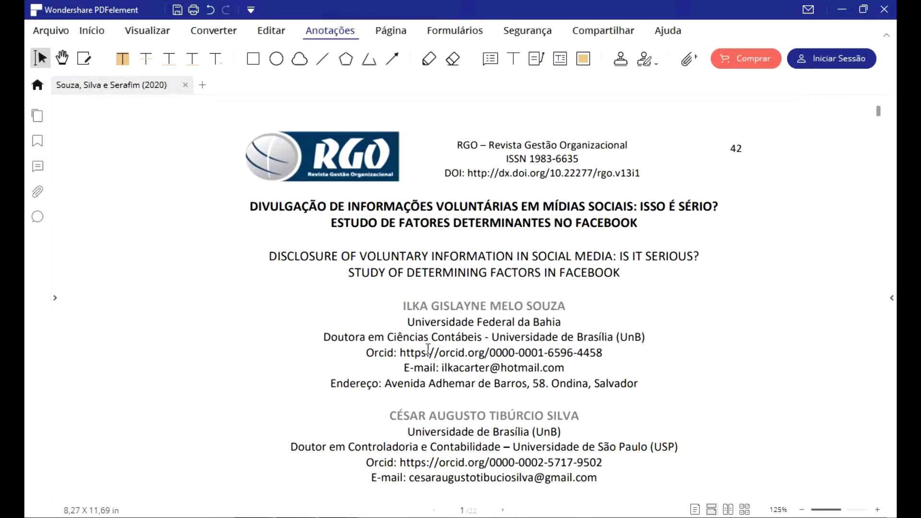
{"action": "scroll", "coordinate": [661, 370], "scroll_direction": "down", "scroll_amount": 3}
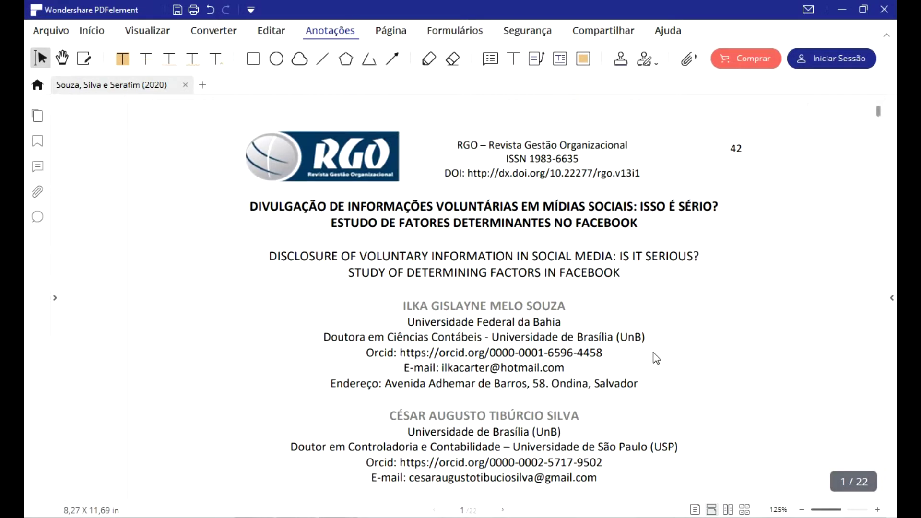
{"action": "scroll", "coordinate": [655, 360], "scroll_direction": "down", "scroll_amount": 5}
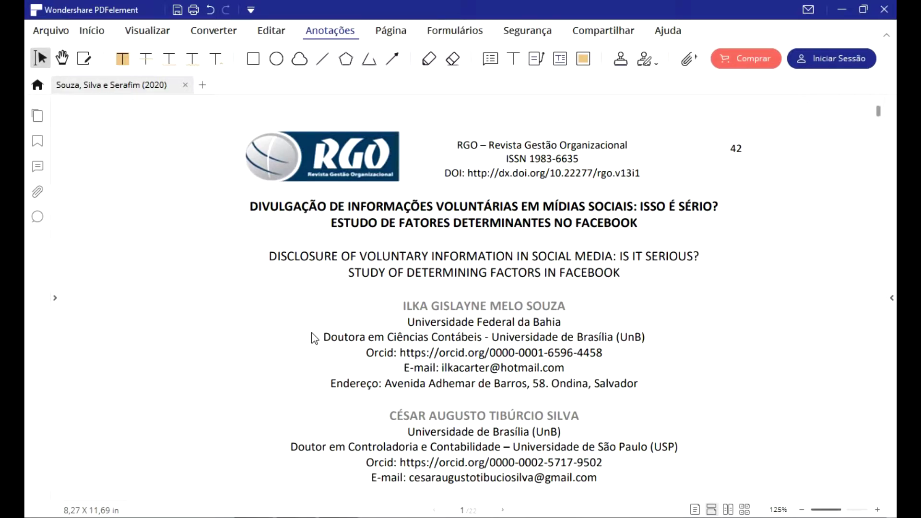
{"action": "scroll", "coordinate": [314, 338], "scroll_direction": "down", "scroll_amount": 10}
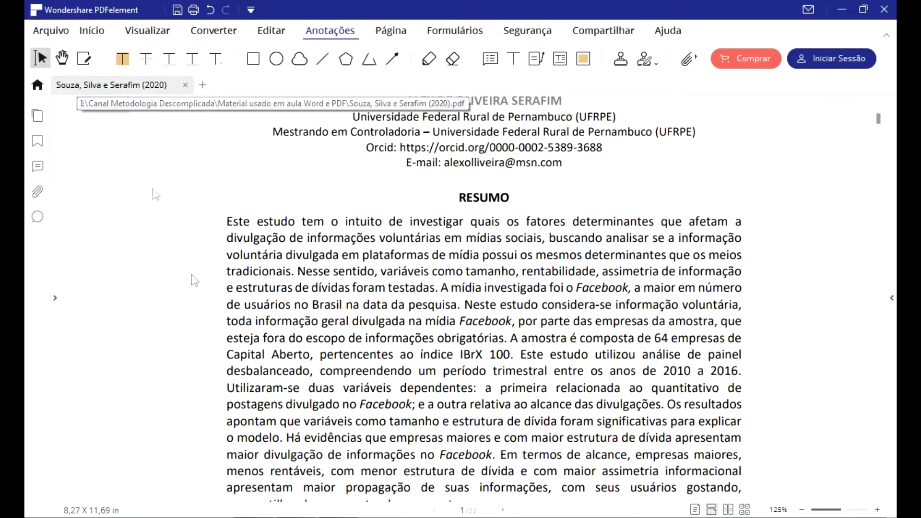
Step: Edit the abstract's text, inserting "(OBJETIVO)" in capitals before "investigar" in its first sentence
{"action": "left_click", "coordinate": [84, 65]}
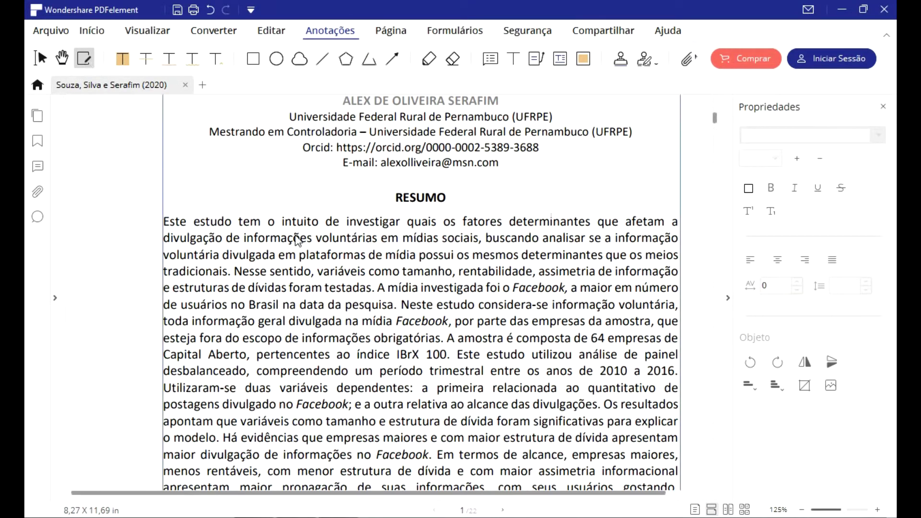
{"action": "left_click", "coordinate": [340, 222]}
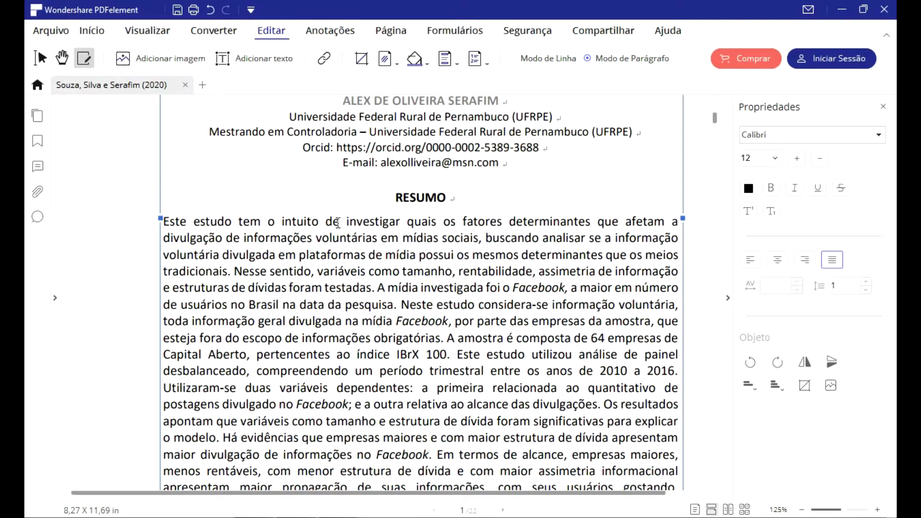
{"action": "type", "text": "("}
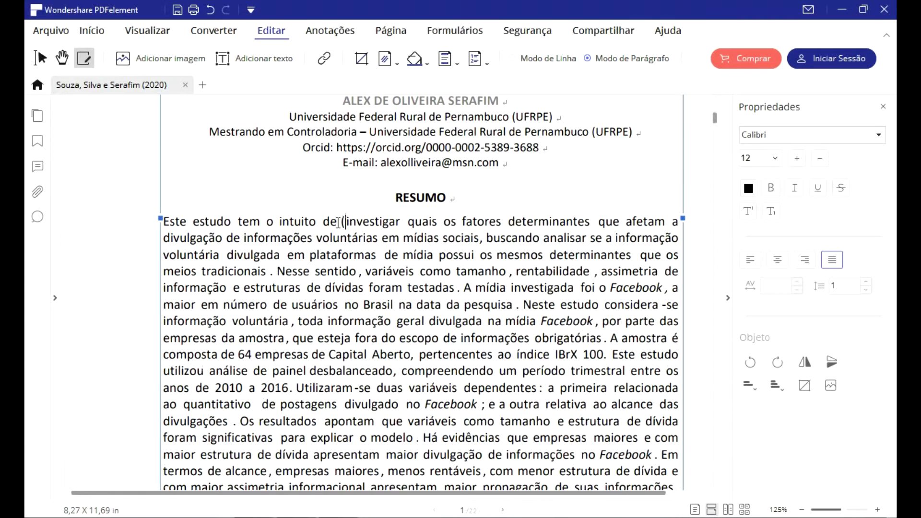
{"action": "type", "text": "objETIVO"}
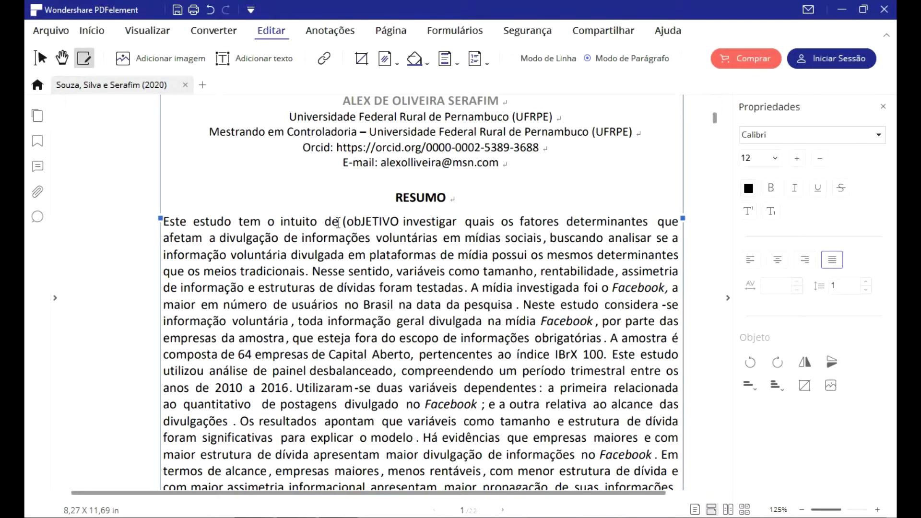
{"action": "key", "text": "BackSpace"}
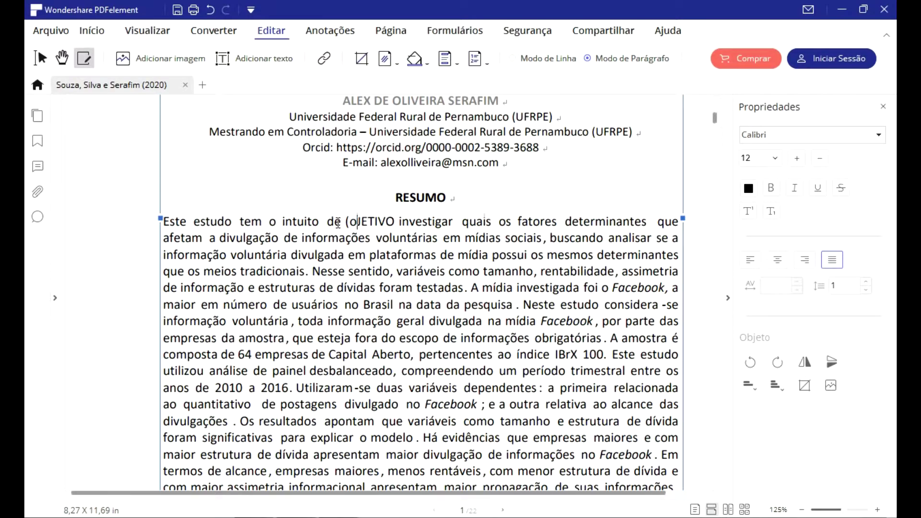
{"action": "key", "text": "BackSpace"}
{"action": "type", "text": "OB"}
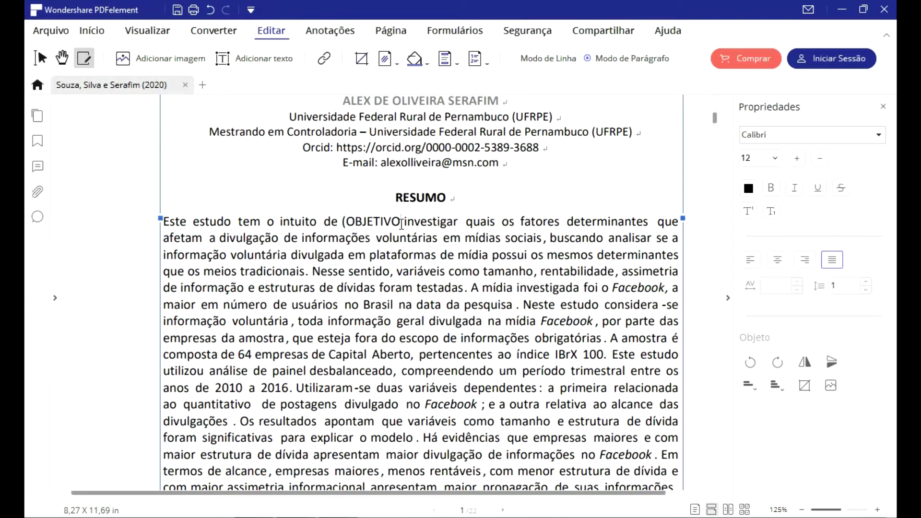
Step: Set the font colour of the inserted "(OBJETIVO)" label to the standard red
{"action": "left_click", "coordinate": [340, 223]}
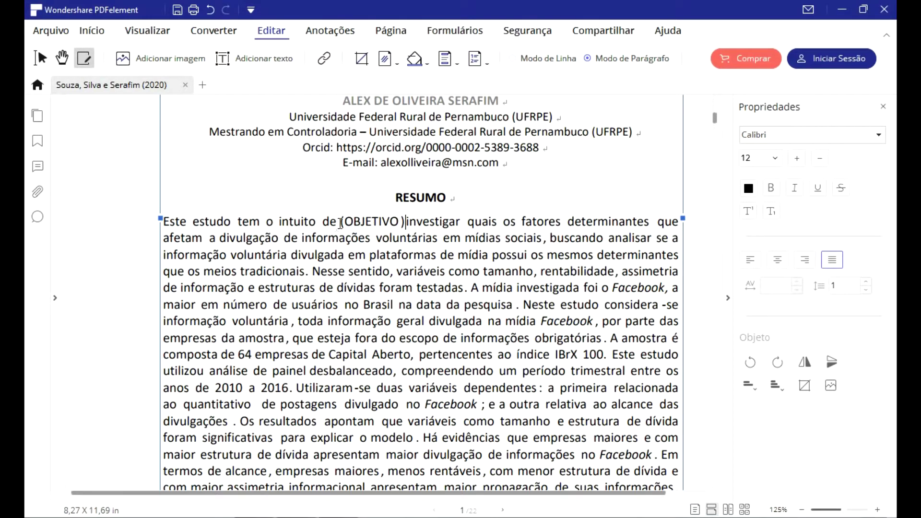
{"action": "key", "text": "shift+Right"}
{"action": "key", "text": "shift+Right"}
{"action": "key", "text": "shift+Right"}
{"action": "key", "text": "shift+Right"}
{"action": "key", "text": "shift+Right"}
{"action": "key", "text": "shift+Right"}
{"action": "key", "text": "shift+Right"}
{"action": "key", "text": "shift+Right"}
{"action": "key", "text": "shift+Right"}
{"action": "key", "text": "shift+Right"}
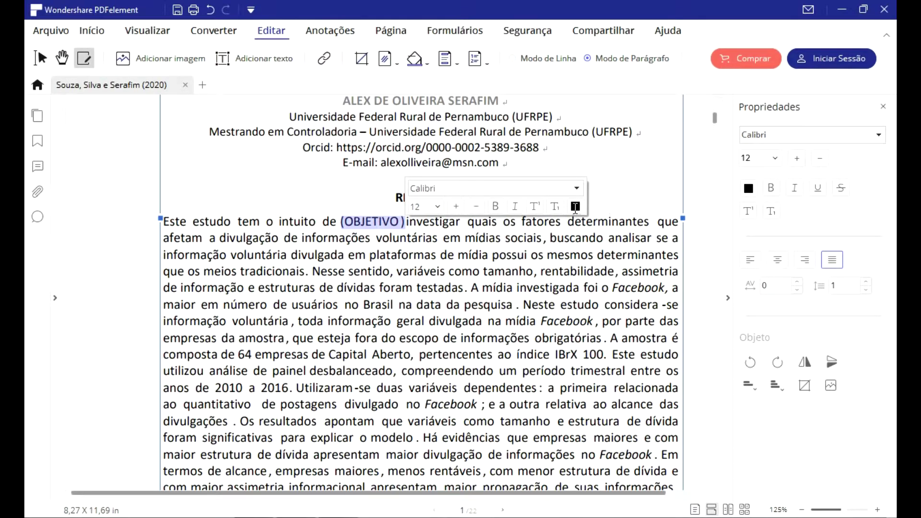
{"action": "left_click", "coordinate": [576, 206]}
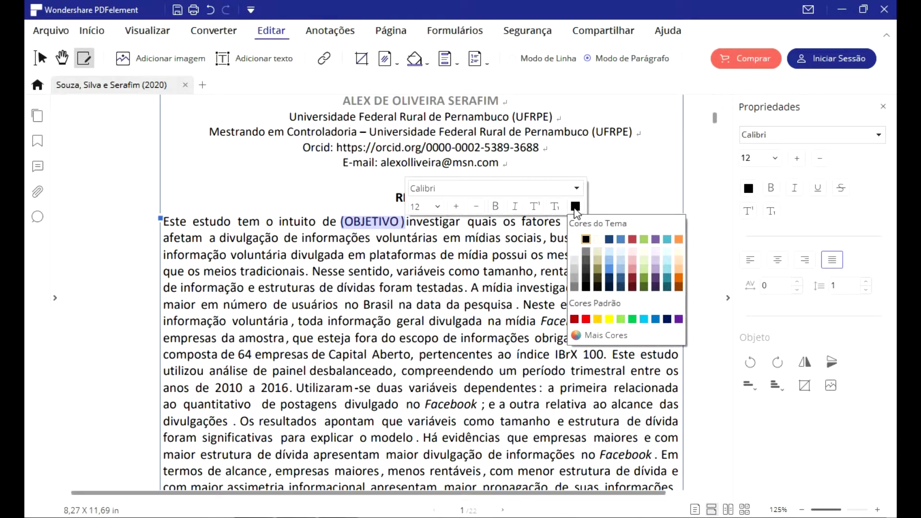
{"action": "left_click", "coordinate": [586, 319]}
{"action": "left_click", "coordinate": [414, 254]}
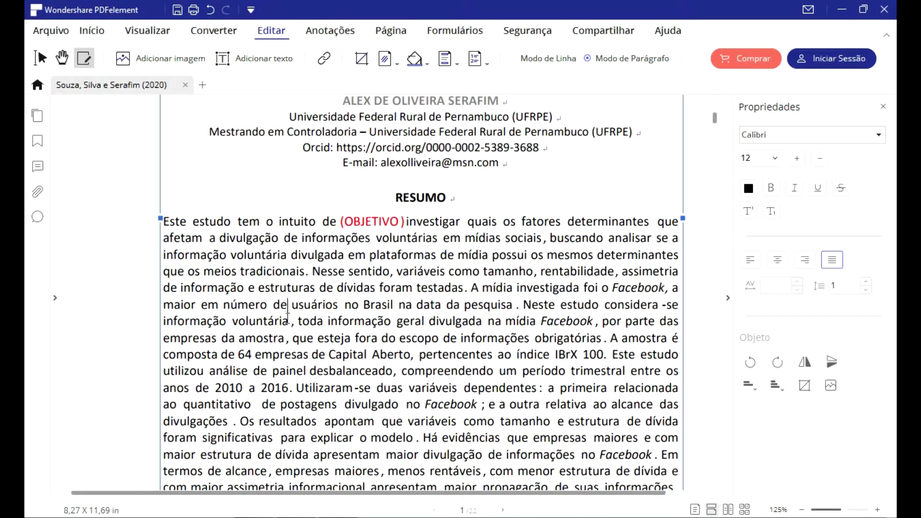
Step: Insert the sample text "SFSFSFSFSFSF" after "maior em número de" and remove it again, restoring the word "de"
{"action": "type", "text": "SFSFSFSFSFSF"}
{"action": "left_click_drag", "start_coordinate": [292, 305], "coordinate": [367, 304]}
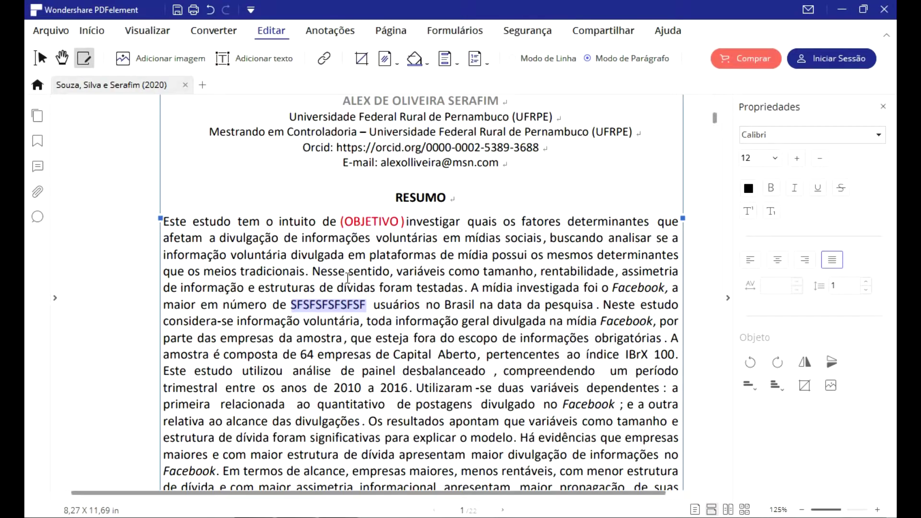
{"action": "left_click", "coordinate": [374, 305]}
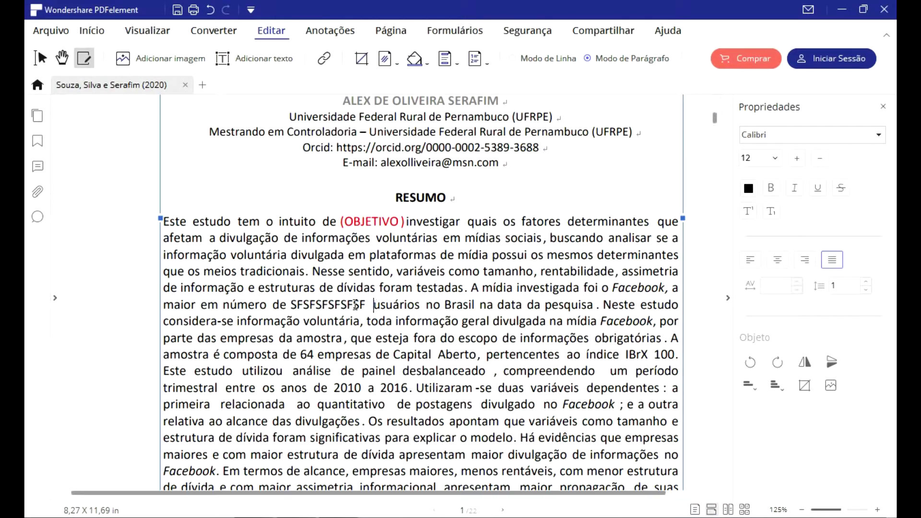
{"action": "left_click_drag", "start_coordinate": [368, 305], "coordinate": [284, 304]}
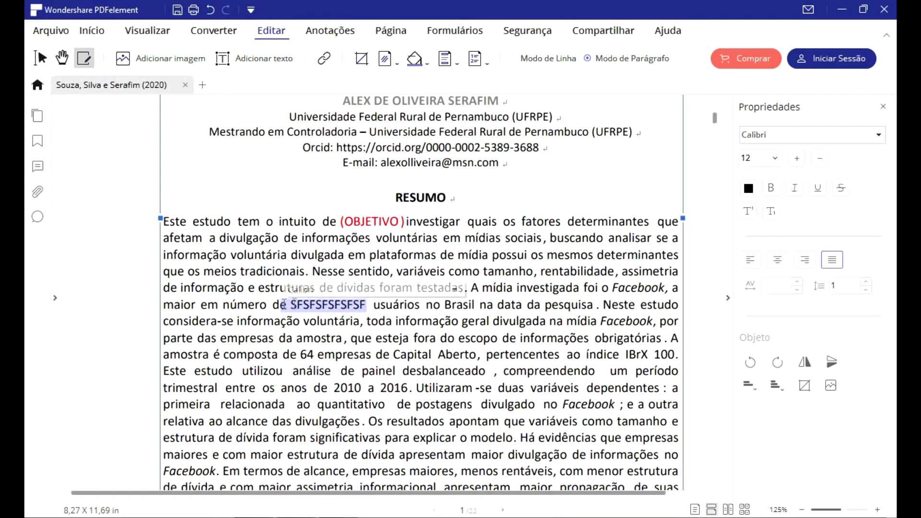
{"action": "key", "text": "BackSpace"}
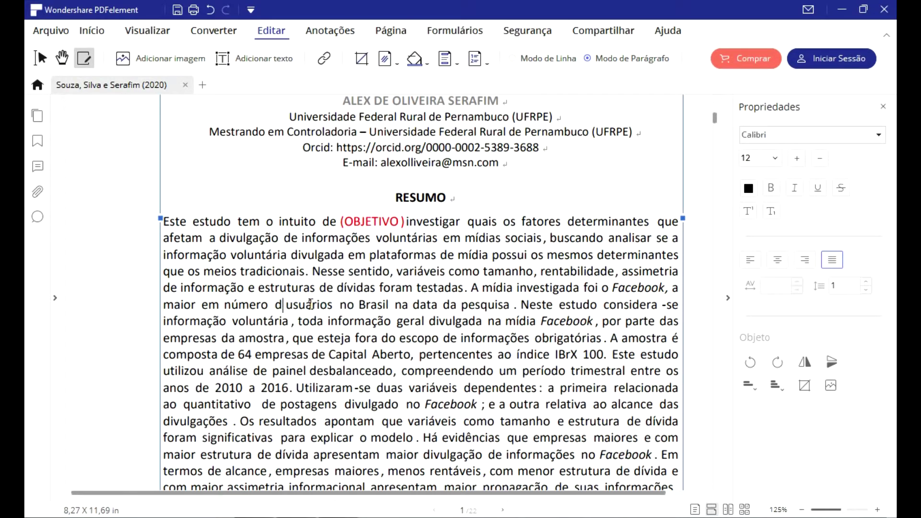
{"action": "type", "text": "o"}
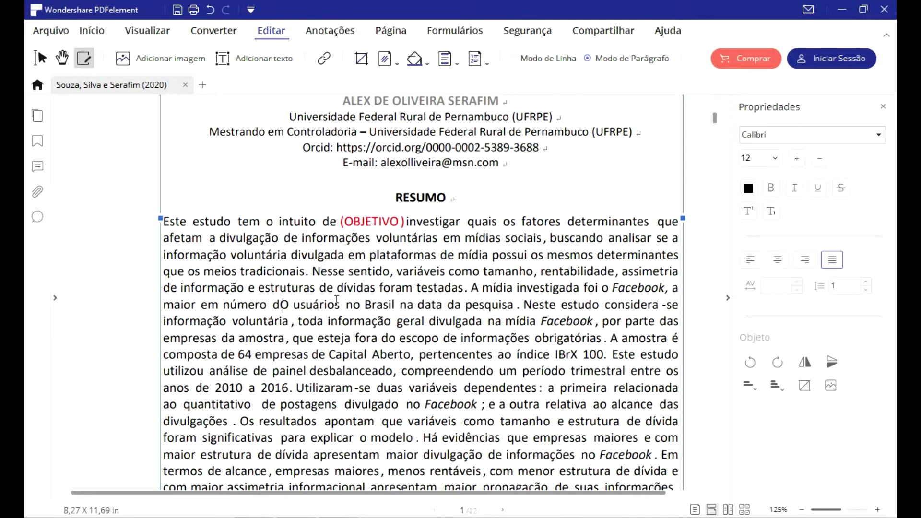
{"action": "key", "text": "BackSpace"}
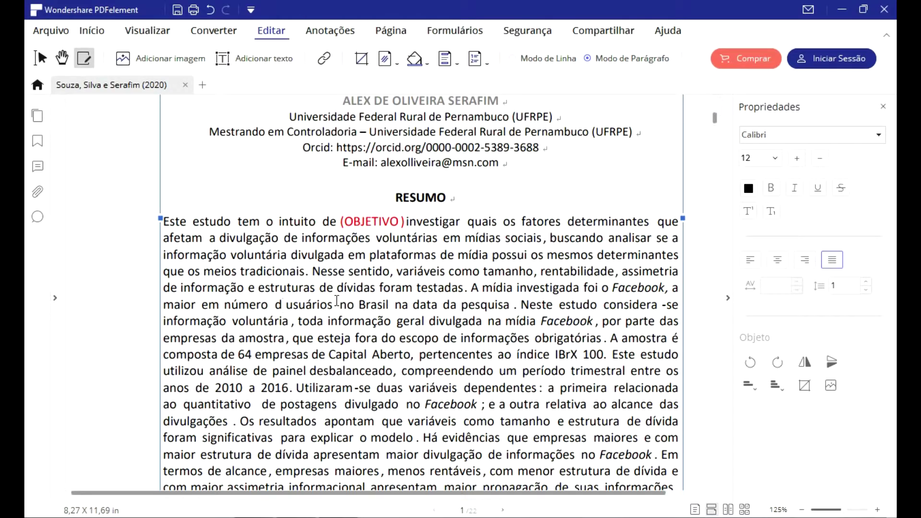
{"action": "type", "text": "o"}
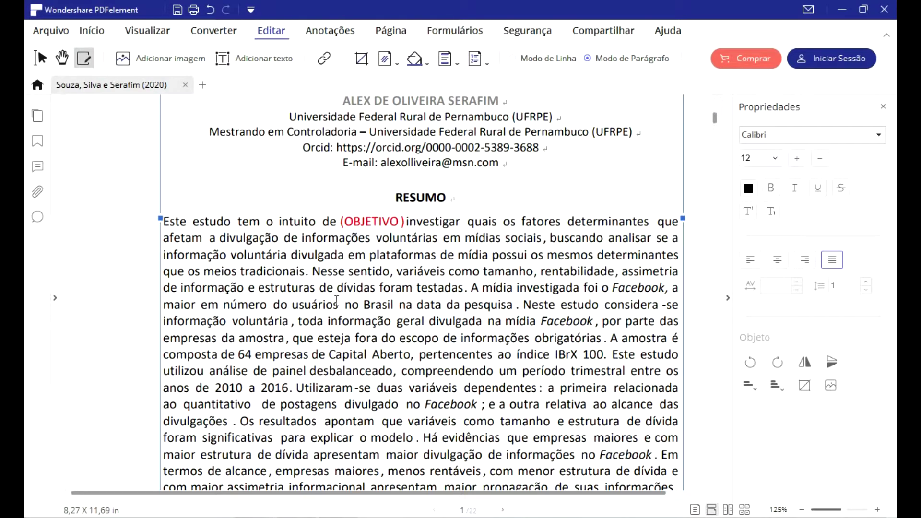
{"action": "key", "text": "BackSpace"}
{"action": "type", "text": "e"}
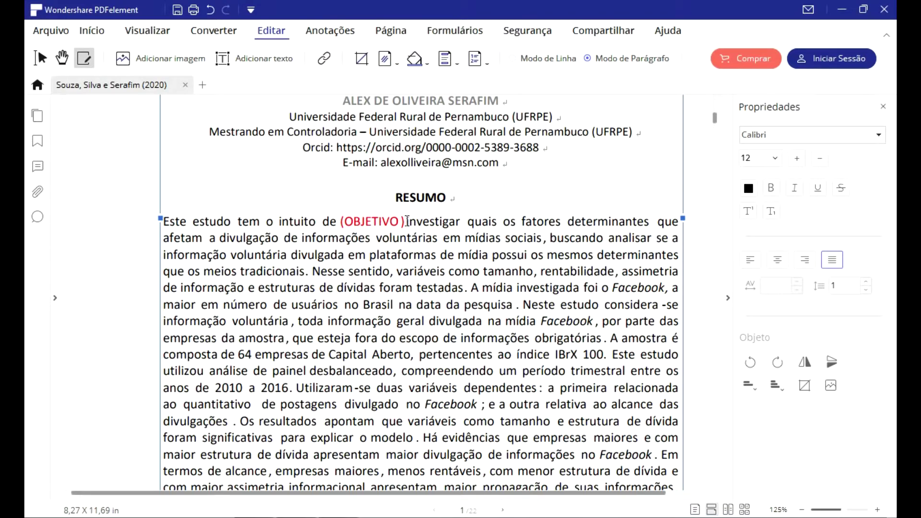
Step: Underline the abstract's objective passage in green, from "investigar quais os fatores" through "que os meios tradicionais."
{"action": "left_click", "coordinate": [411, 240], "text": "shift"}
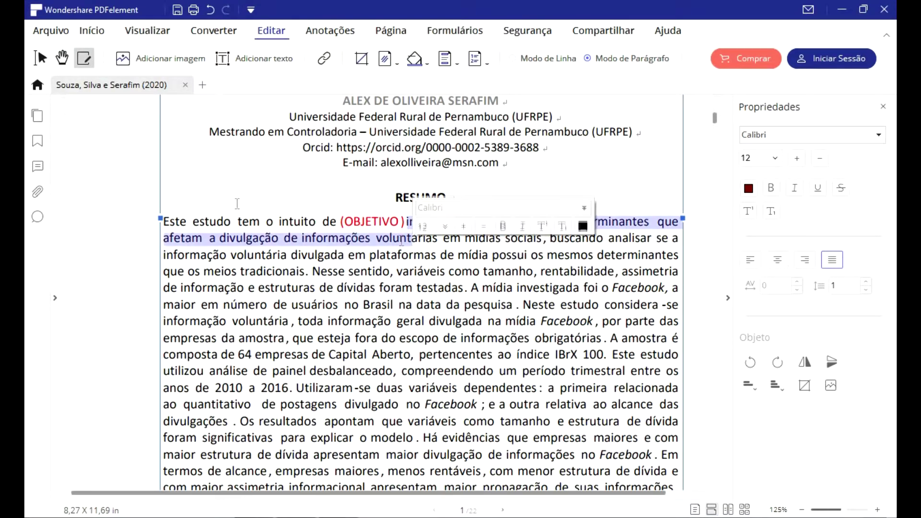
{"action": "left_click", "coordinate": [324, 32]}
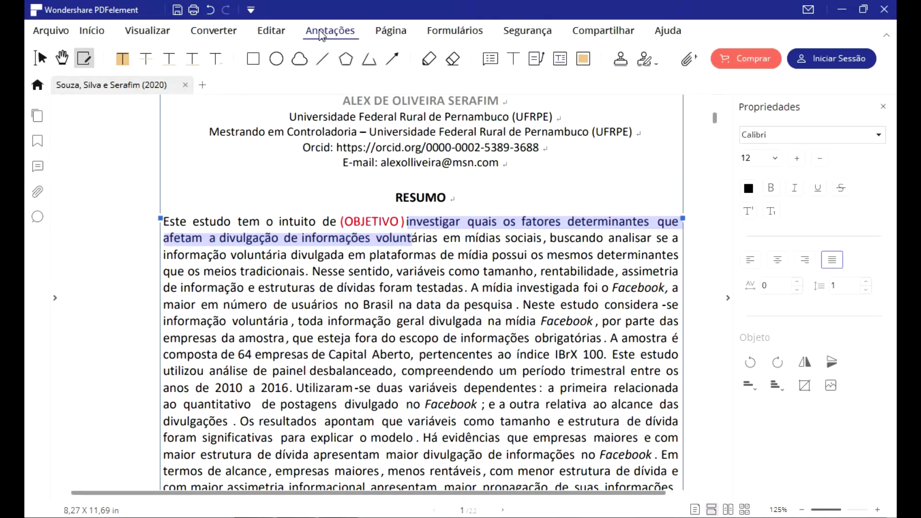
{"action": "left_click", "coordinate": [170, 64]}
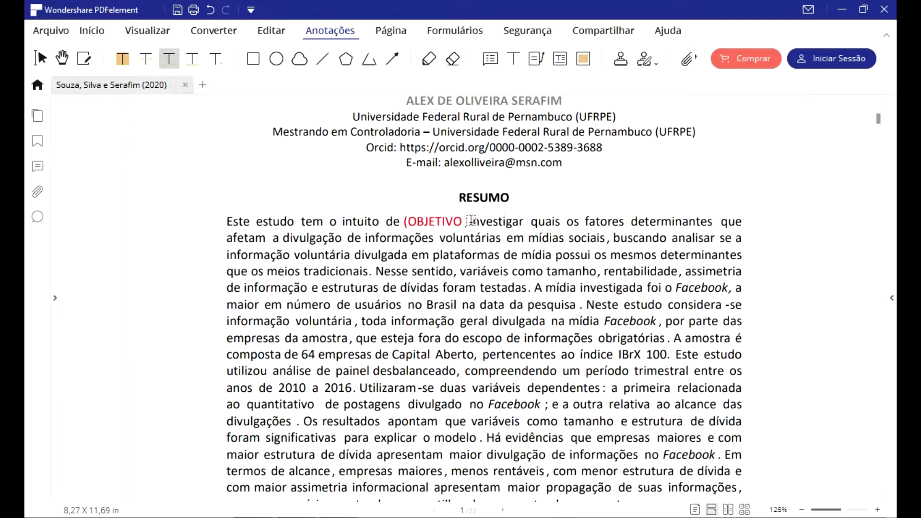
{"action": "left_click_drag", "start_coordinate": [471, 220], "coordinate": [374, 273]}
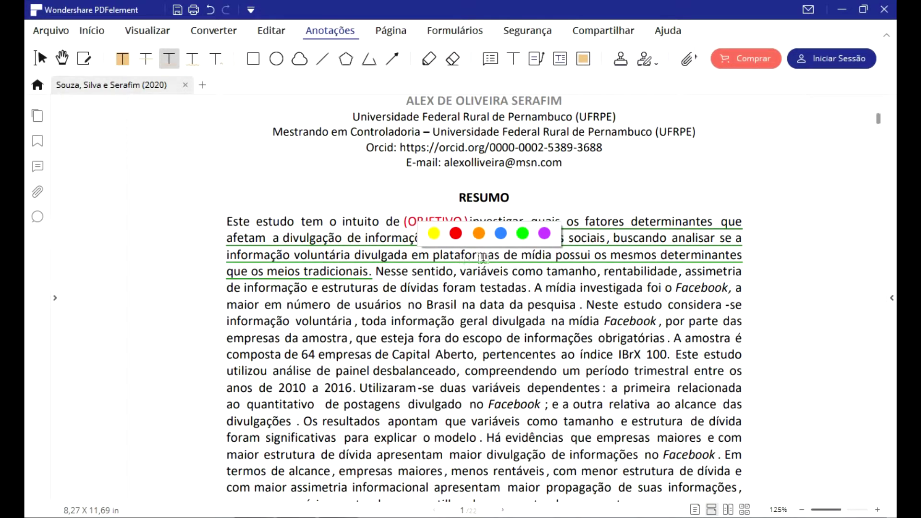
{"action": "left_click", "coordinate": [522, 236]}
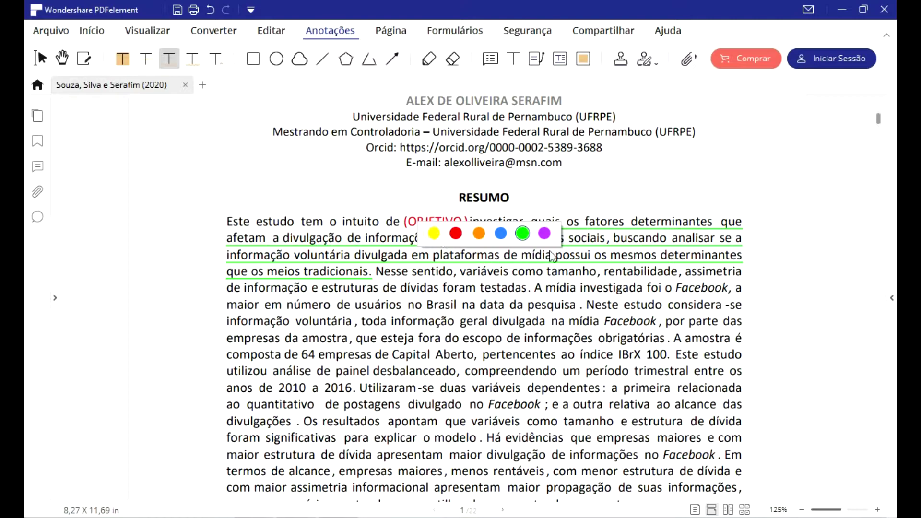
{"action": "left_click", "coordinate": [417, 288]}
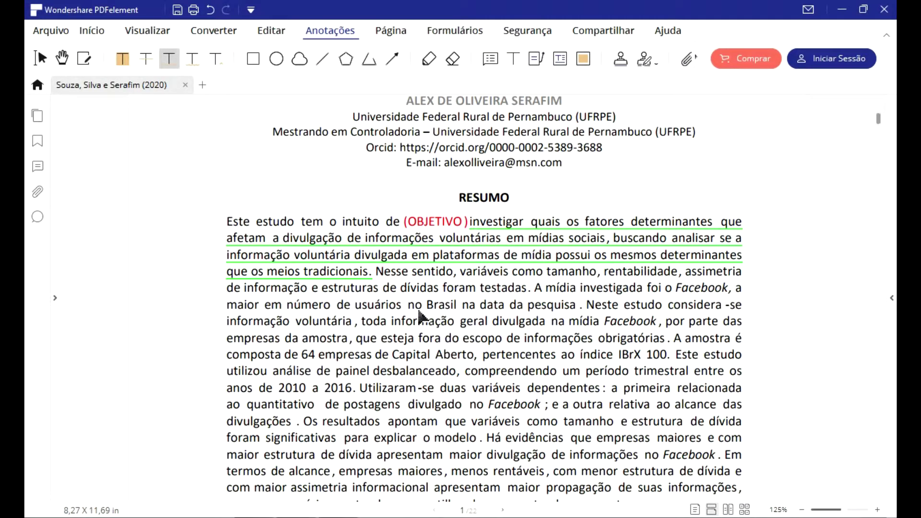
Step: Highlight "A amostra é composta de 64 empresas de Capital Aberto," and "período trimestral entre os anos de 2010 a 2016." in purple
{"action": "scroll", "coordinate": [494, 305], "scroll_direction": "down", "scroll_amount": 3}
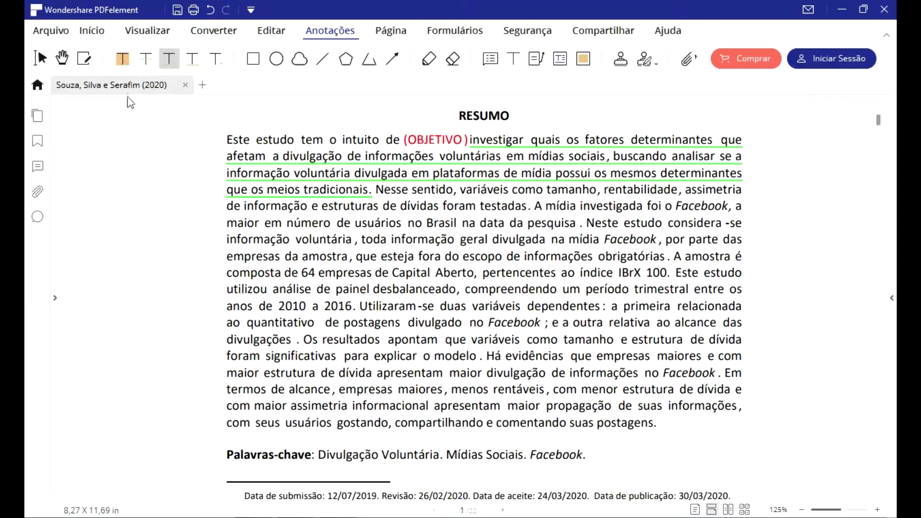
{"action": "left_click", "coordinate": [125, 65]}
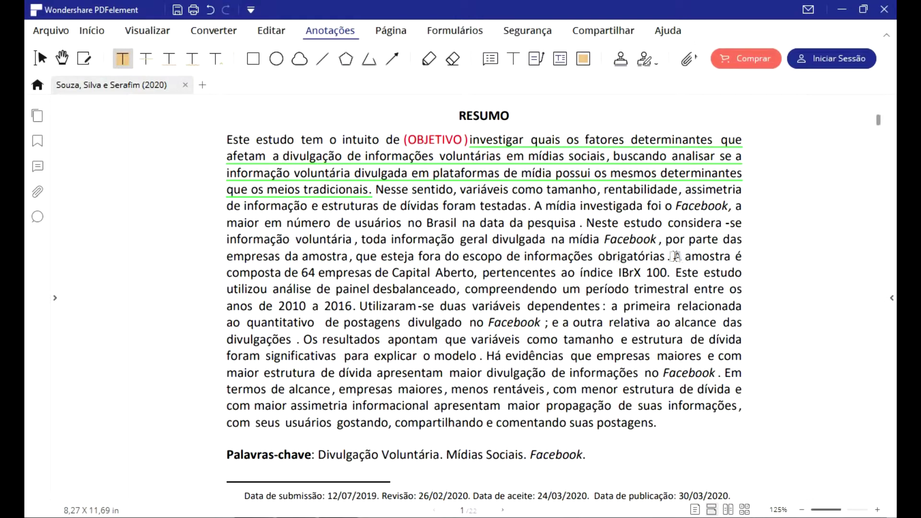
{"action": "left_click_drag", "start_coordinate": [673, 257], "coordinate": [475, 274]}
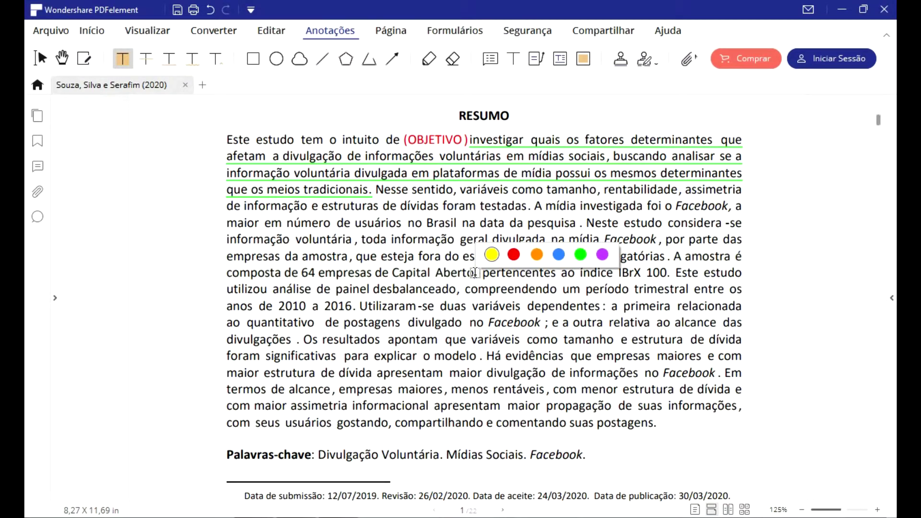
{"action": "left_click", "coordinate": [602, 255]}
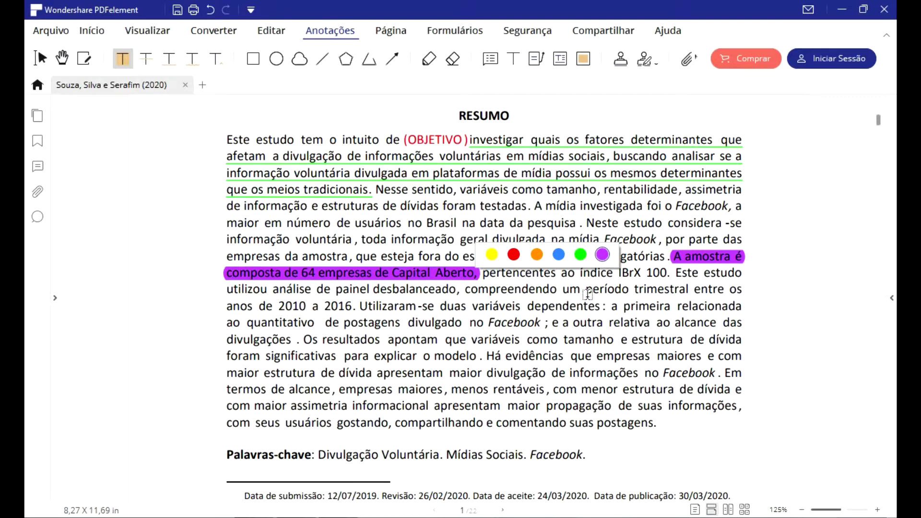
{"action": "left_click_drag", "start_coordinate": [585, 289], "coordinate": [354, 303]}
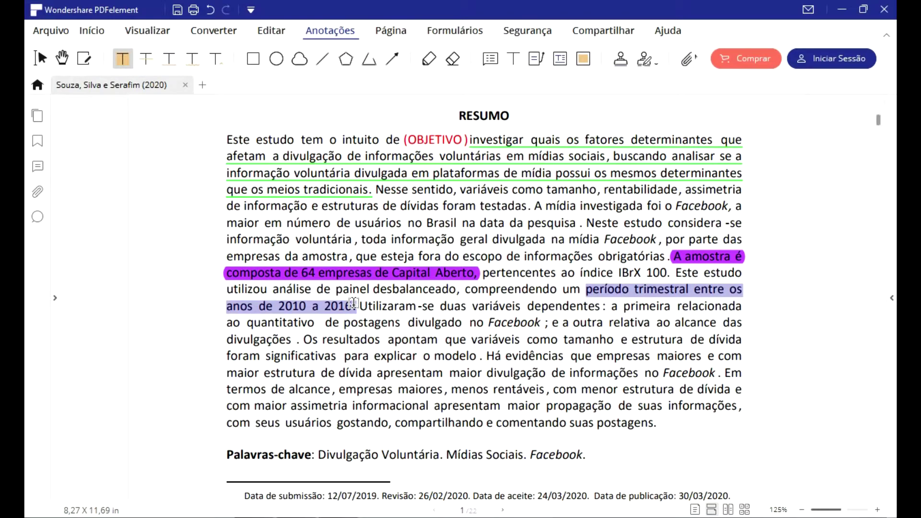
{"action": "left_click_drag", "start_coordinate": [353, 304], "coordinate": [353, 304]}
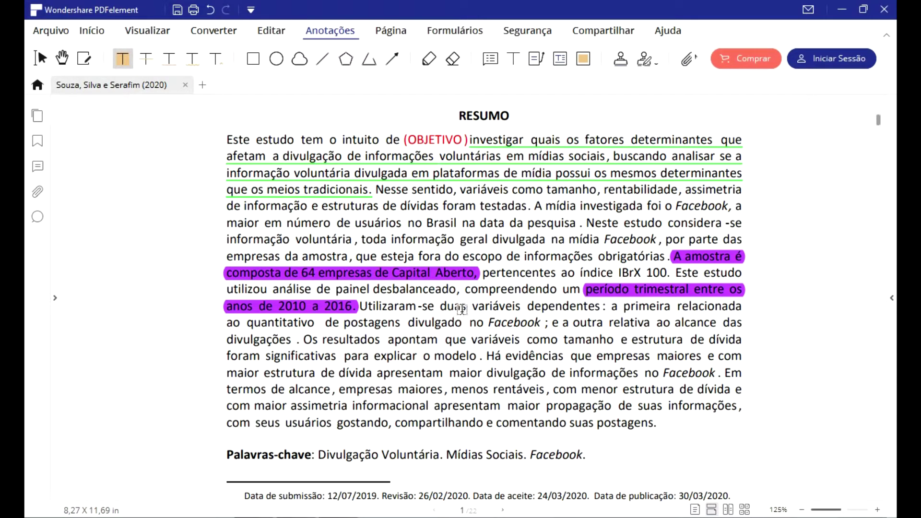
Step: Frame the first four lines of the paragraph starting "Os novos canais de mídia" on page 3 with a rectangle, extending its upper edge slightly
{"action": "scroll", "coordinate": [464, 307], "scroll_direction": "down", "scroll_amount": 3}
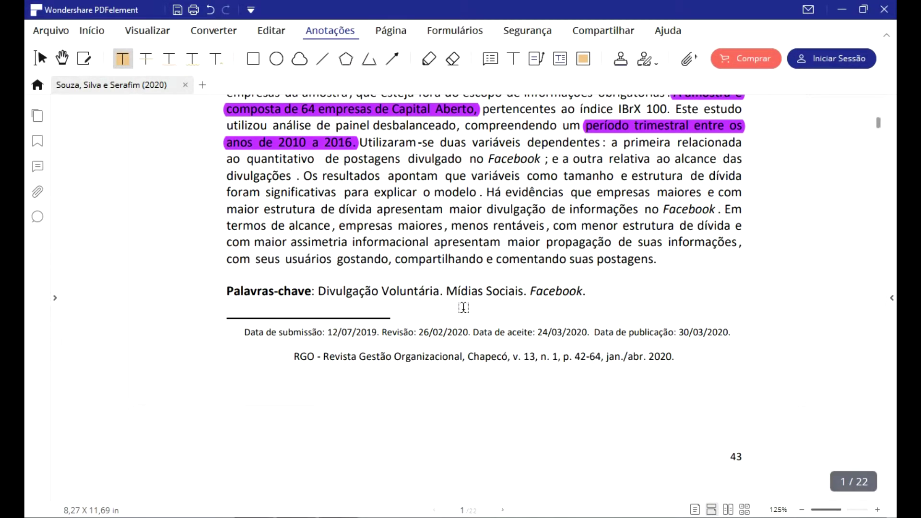
{"action": "scroll", "coordinate": [463, 303], "scroll_direction": "down", "scroll_amount": 8}
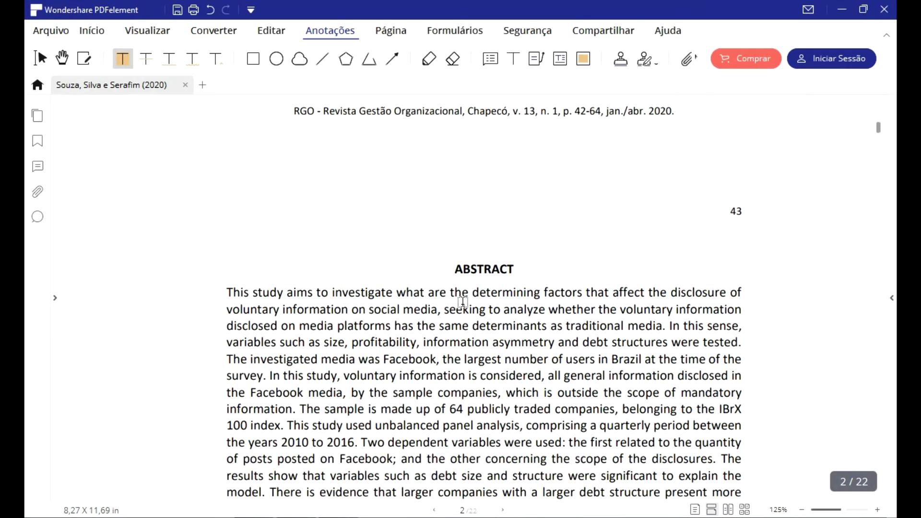
{"action": "scroll", "coordinate": [462, 301], "scroll_direction": "down", "scroll_amount": 3}
{"action": "scroll", "coordinate": [462, 302], "scroll_direction": "down", "scroll_amount": 7}
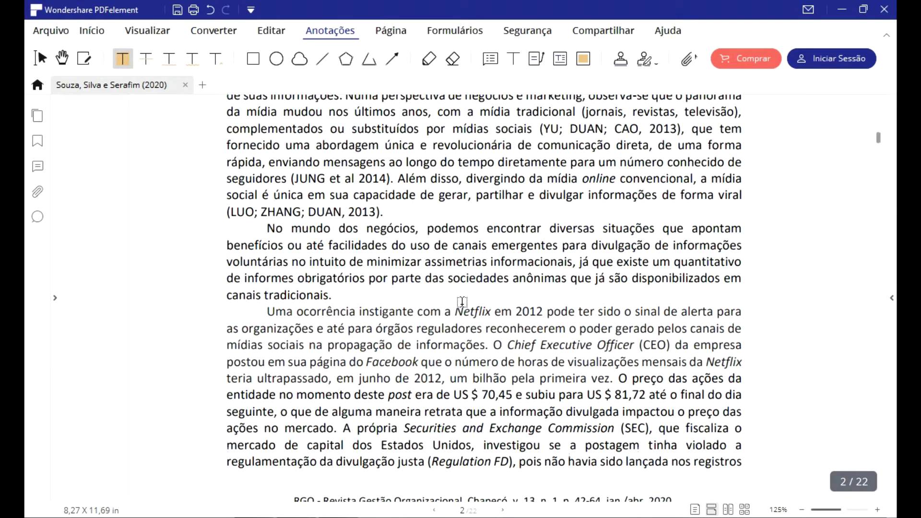
{"action": "scroll", "coordinate": [462, 302], "scroll_direction": "up", "scroll_amount": 3}
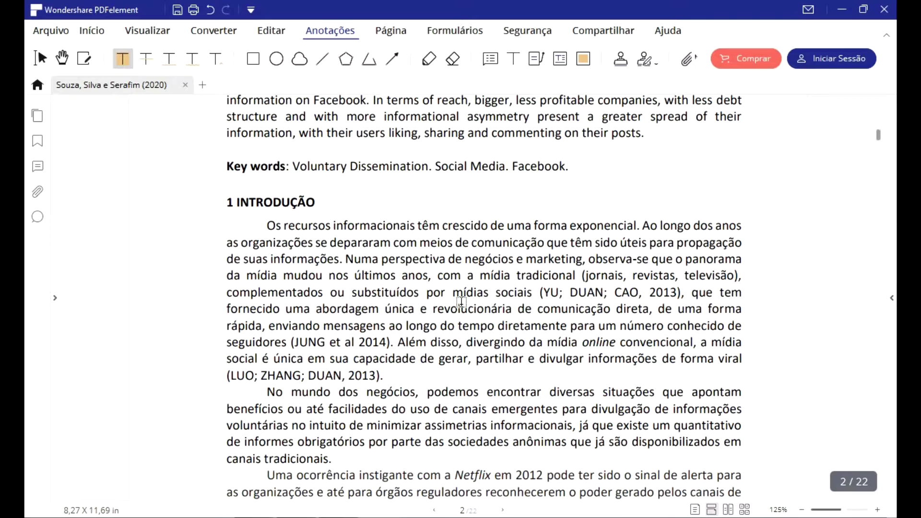
{"action": "scroll", "coordinate": [460, 302], "scroll_direction": "down", "scroll_amount": 9}
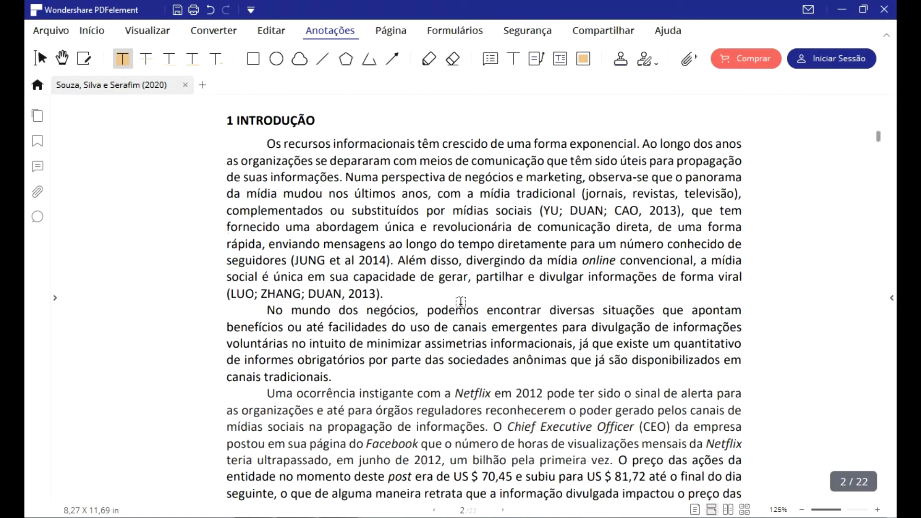
{"action": "scroll", "coordinate": [460, 301], "scroll_direction": "down", "scroll_amount": 2}
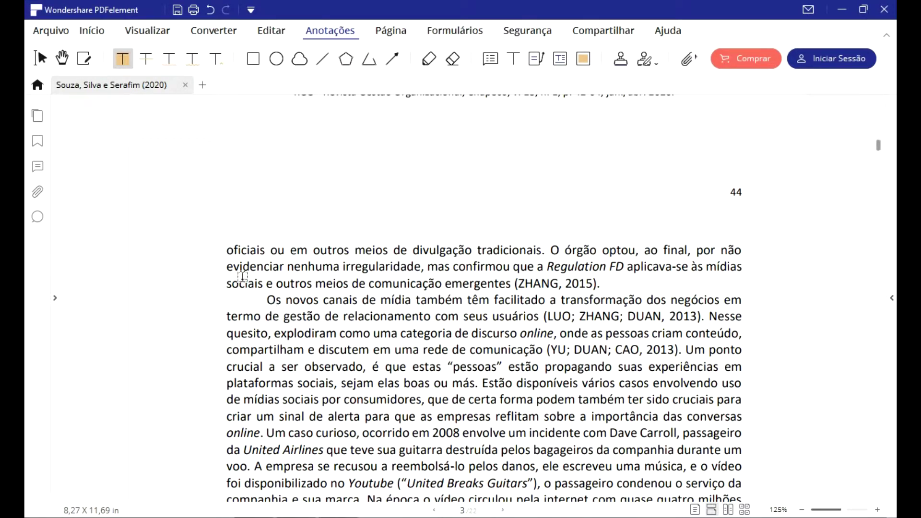
{"action": "left_click", "coordinate": [253, 60]}
{"action": "left_click_drag", "start_coordinate": [221, 295], "coordinate": [749, 359]}
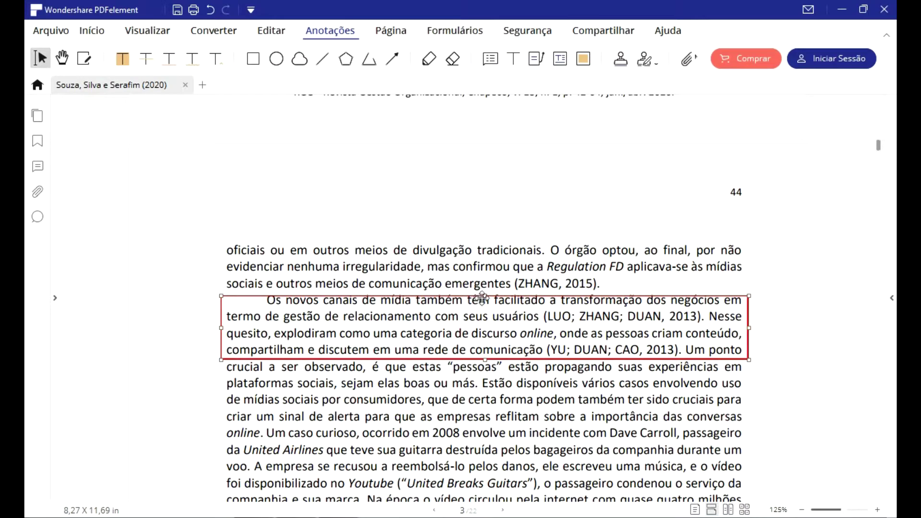
{"action": "left_click_drag", "start_coordinate": [484, 296], "coordinate": [484, 291]}
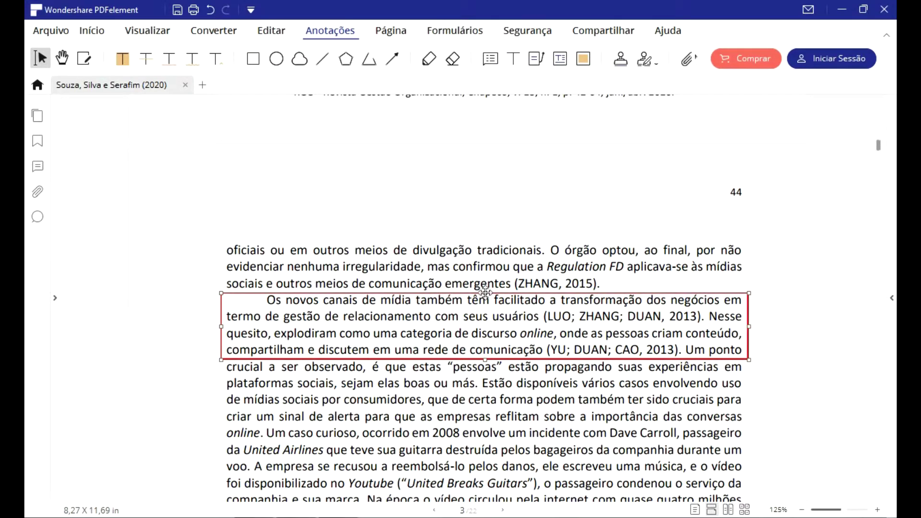
{"action": "left_click", "coordinate": [418, 406]}
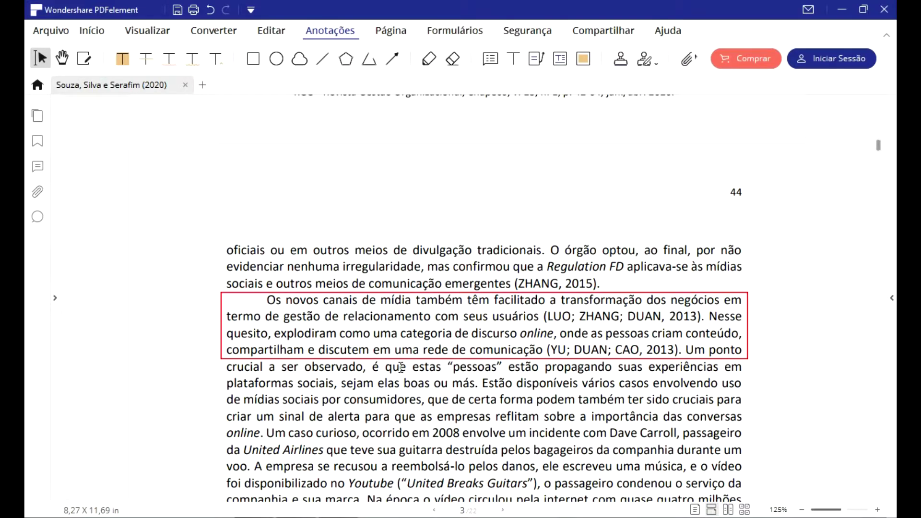
Step: Insert a sticky note beside the heading "2.1 DISCLOSURE VOLUNTÁRIO" on page 5 reading "Informação importante para a subseção 2.2"
{"action": "scroll", "coordinate": [401, 367], "scroll_direction": "down", "scroll_amount": 10}
{"action": "scroll", "coordinate": [402, 364], "scroll_direction": "down", "scroll_amount": 10}
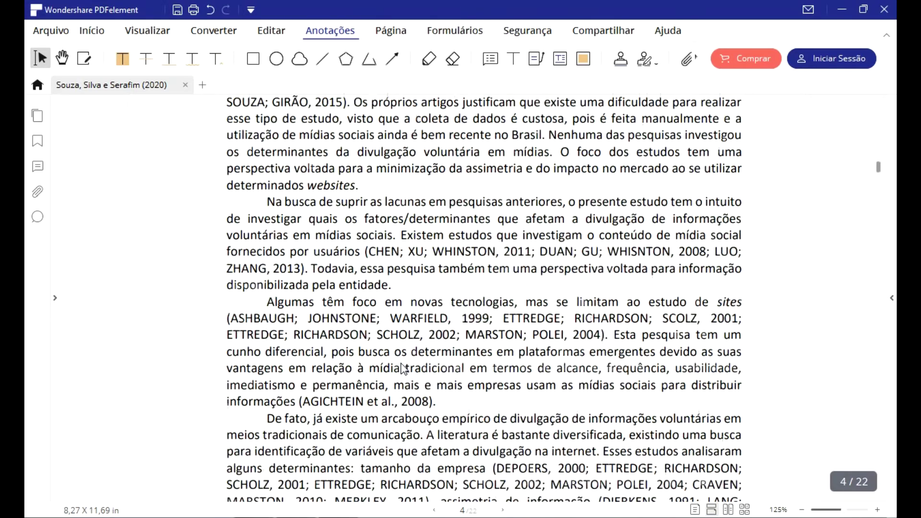
{"action": "scroll", "coordinate": [402, 370], "scroll_direction": "down", "scroll_amount": 4}
{"action": "scroll", "coordinate": [402, 363], "scroll_direction": "down", "scroll_amount": 5}
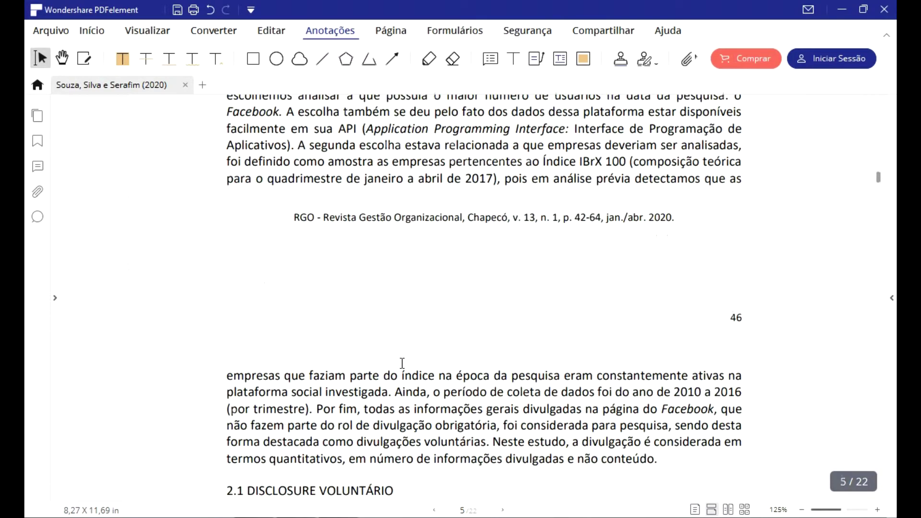
{"action": "scroll", "coordinate": [402, 363], "scroll_direction": "down", "scroll_amount": 3}
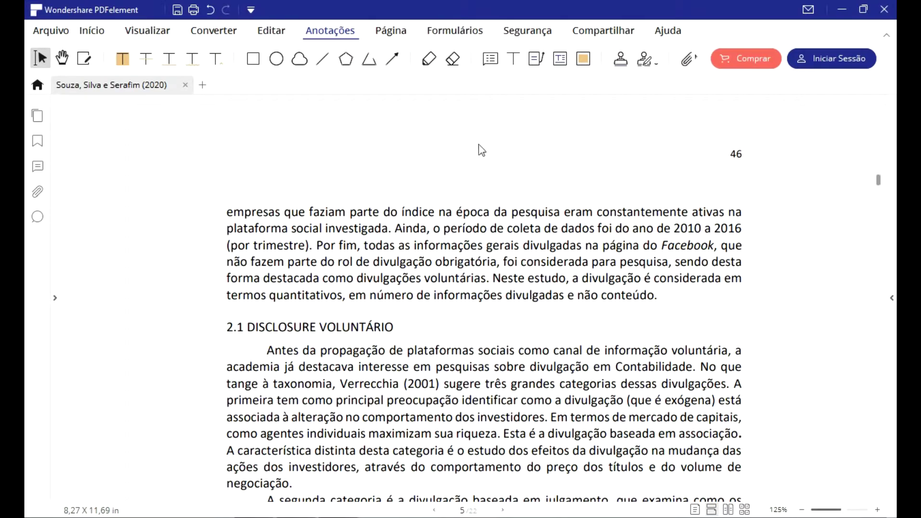
{"action": "left_click", "coordinate": [494, 66]}
{"action": "key", "text": "ctrl"}
{"action": "key", "text": "ctrl"}
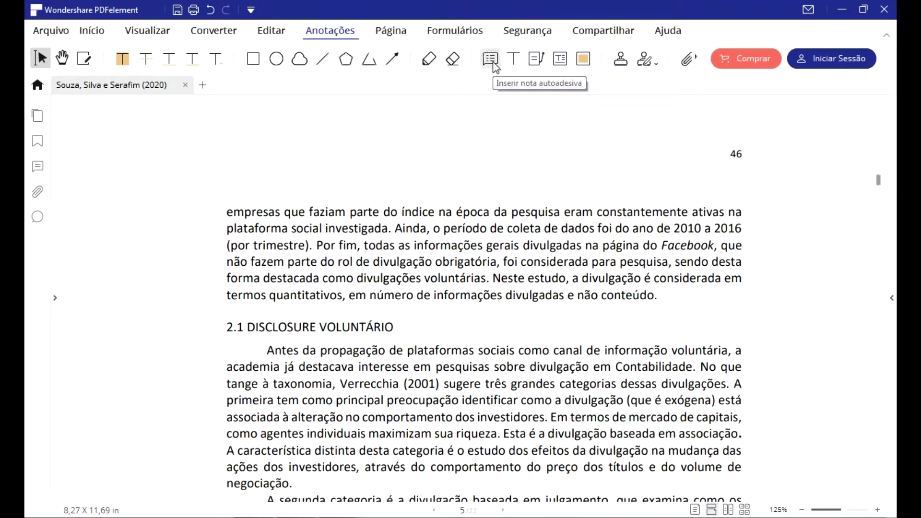
{"action": "left_click", "coordinate": [489, 59]}
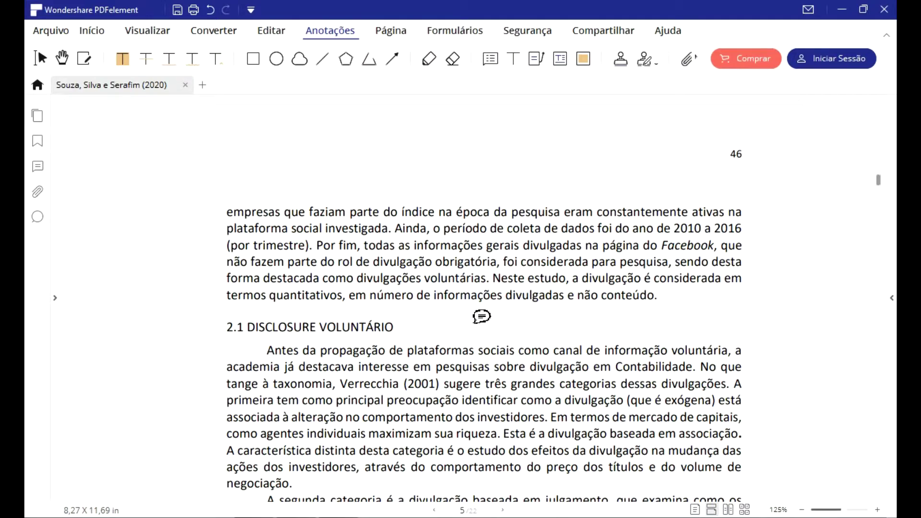
{"action": "left_click", "coordinate": [475, 322]}
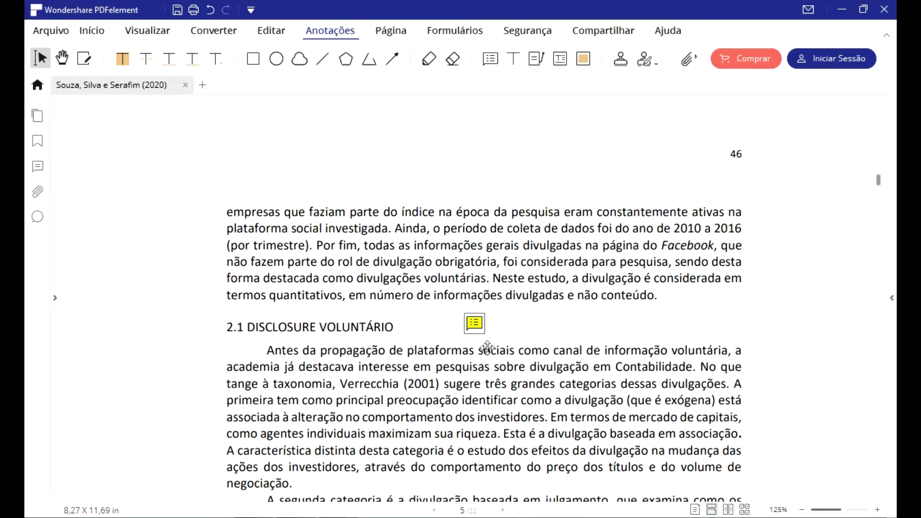
{"action": "double_click", "coordinate": [474, 324]}
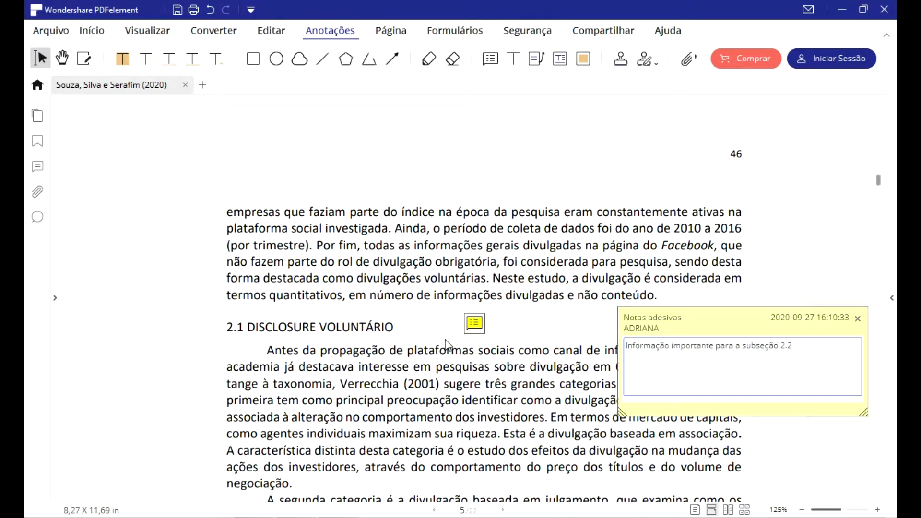
{"action": "left_click", "coordinate": [858, 318]}
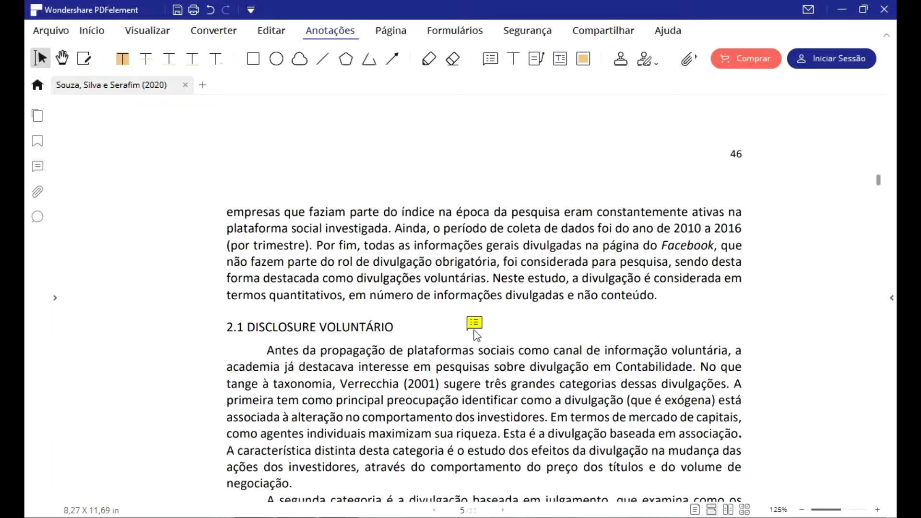
Step: Reopen the sticky note to check its text, close it, and draw an arrow from the "2.1 DISCLOSURE VOLUNTÁRIO" heading to the note
{"action": "mouse_move", "coordinate": [476, 334]}
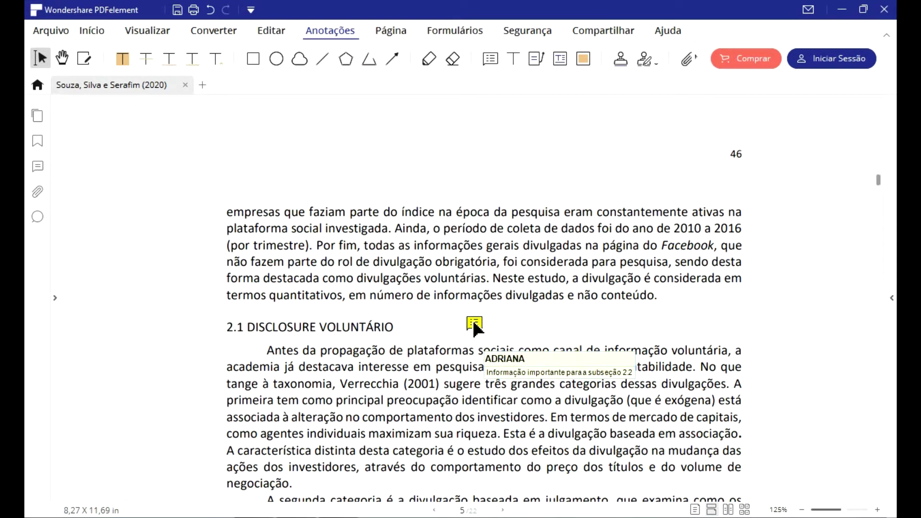
{"action": "left_click", "coordinate": [474, 323]}
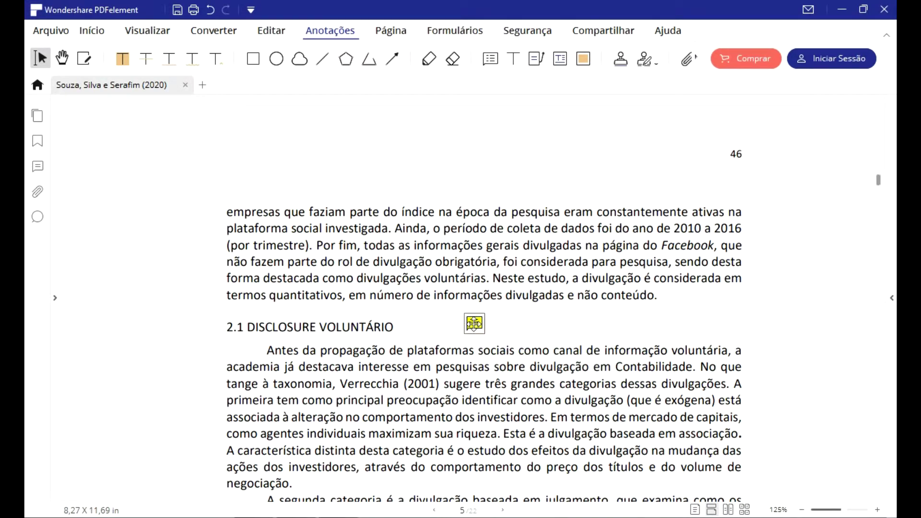
{"action": "double_click", "coordinate": [474, 323]}
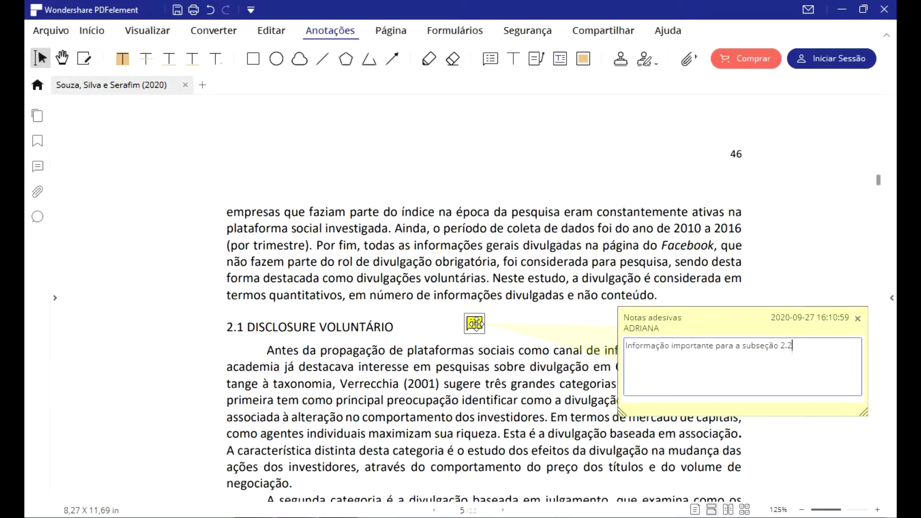
{"action": "left_click", "coordinate": [858, 319]}
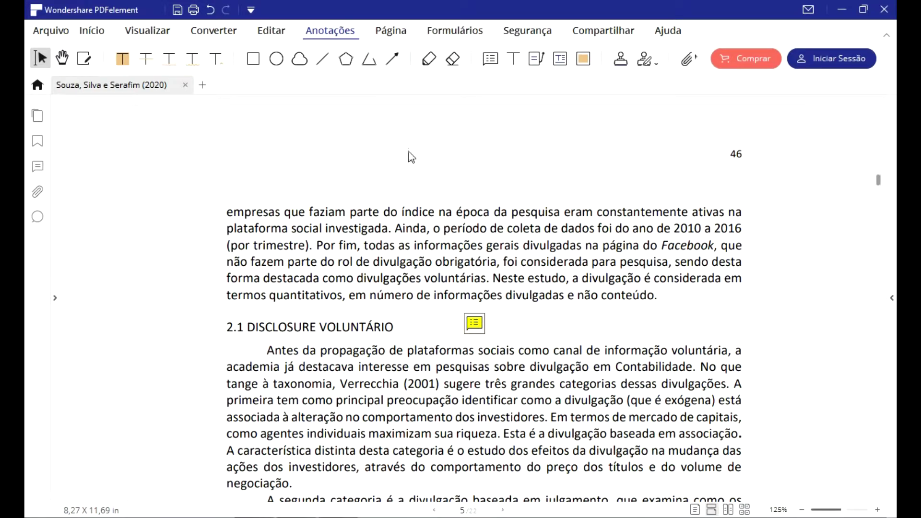
{"action": "left_click", "coordinate": [392, 59]}
{"action": "left_click_drag", "start_coordinate": [438, 325], "coordinate": [465, 327]}
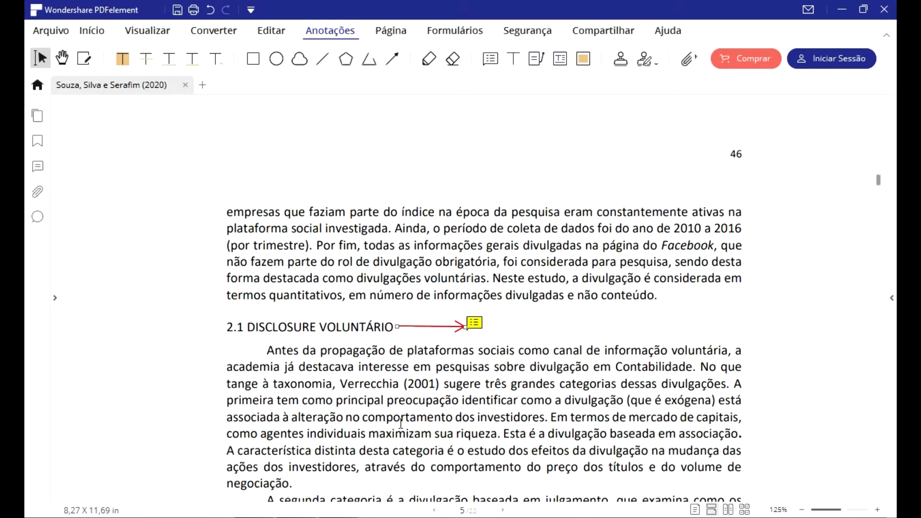
Step: Add the text comment "Disclosure voluntário" on page 5 after the paragraph ending "pode ou não ser divulgada."
{"action": "scroll", "coordinate": [401, 423], "scroll_direction": "down", "scroll_amount": 5}
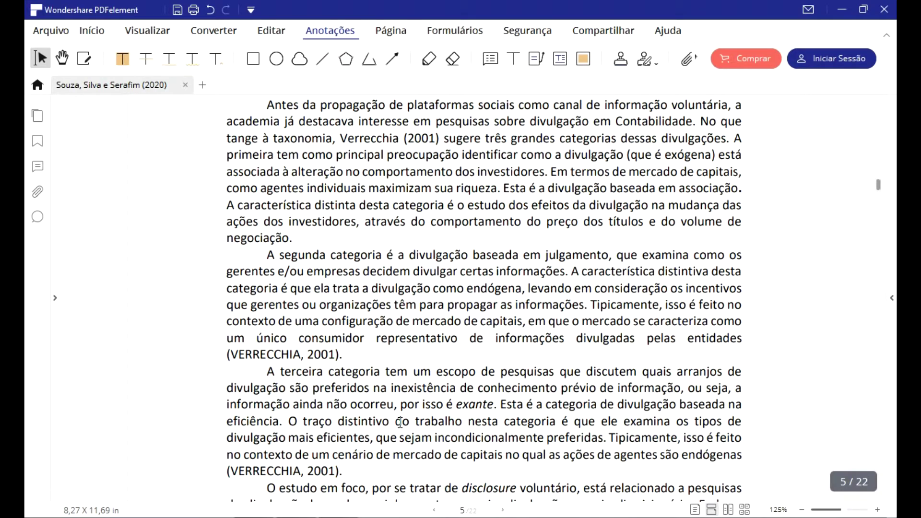
{"action": "scroll", "coordinate": [400, 422], "scroll_direction": "down", "scroll_amount": 12}
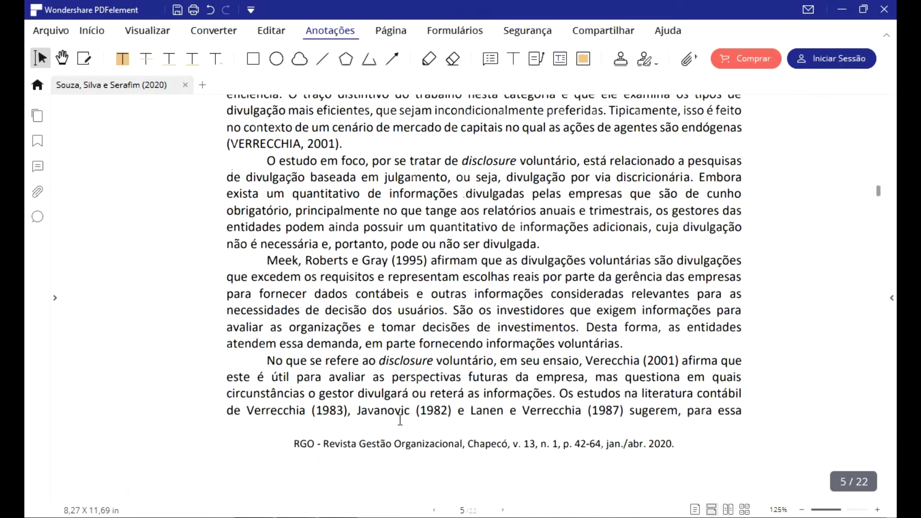
{"action": "scroll", "coordinate": [400, 420], "scroll_direction": "down", "scroll_amount": 3}
{"action": "scroll", "coordinate": [400, 420], "scroll_direction": "up", "scroll_amount": 6}
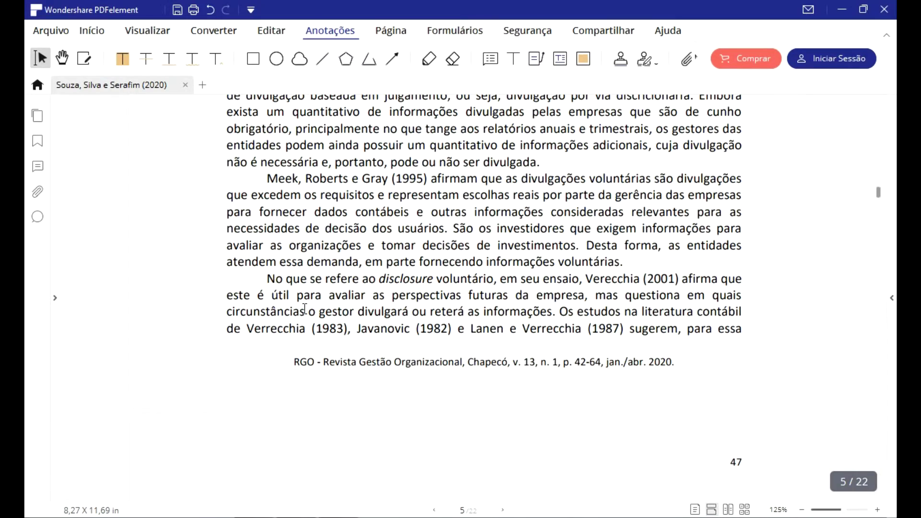
{"action": "scroll", "coordinate": [305, 308], "scroll_direction": "up", "scroll_amount": 2}
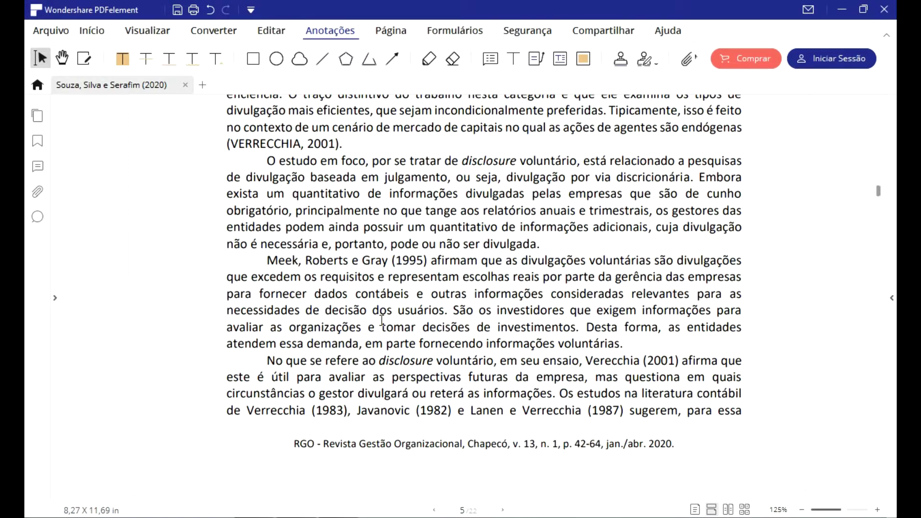
{"action": "left_click", "coordinate": [515, 59]}
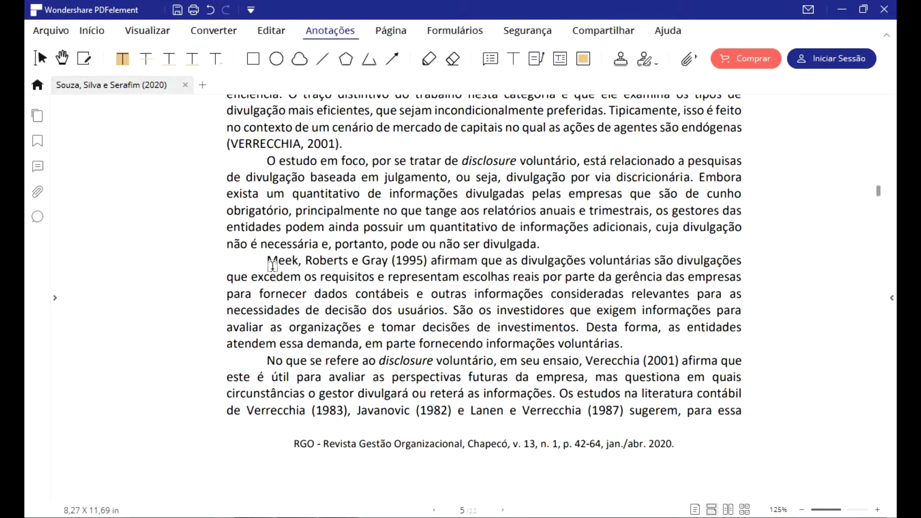
{"action": "left_click", "coordinate": [545, 245]}
{"action": "left_click", "coordinate": [545, 244]}
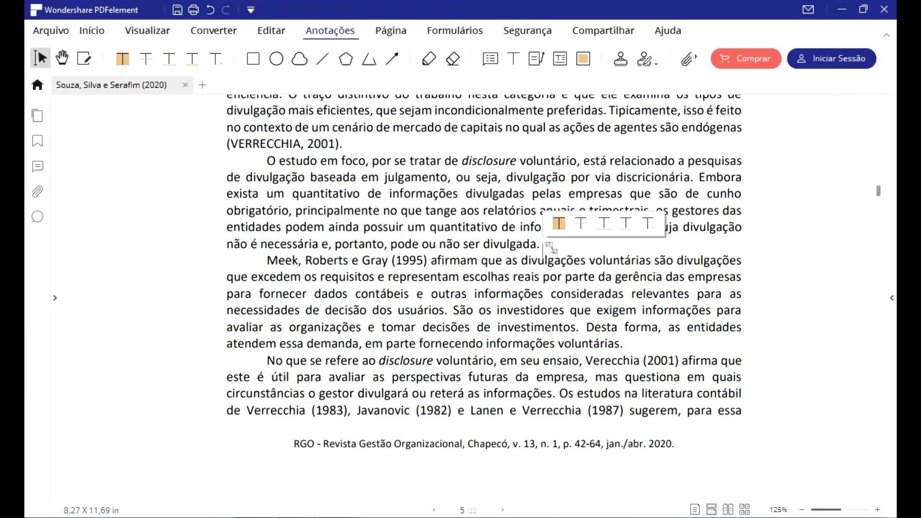
{"action": "type", "text": "Dus"}
{"action": "key", "text": "BackSpace"}
{"action": "key", "text": "BackSpace"}
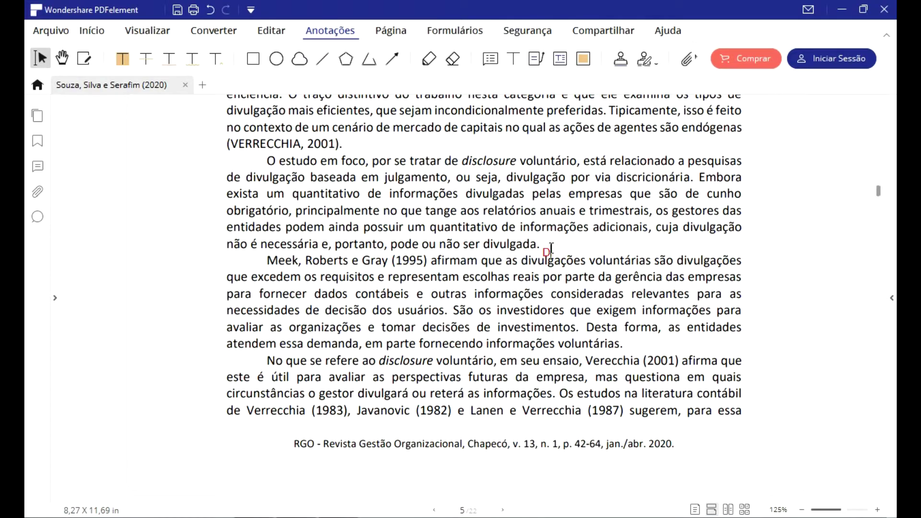
{"action": "type", "text": "isclosure volunt"}
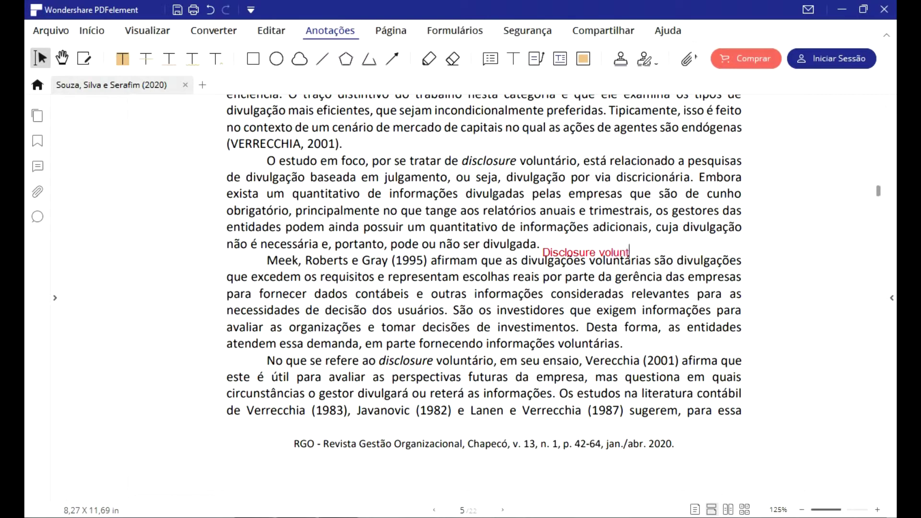
{"action": "type", "text": "ário"}
Step: Select the "Disclosure voluntário" comment as an object and raise it slightly above the line starting "Meek, Roberts e Gray"
{"action": "double_click", "coordinate": [559, 251]}
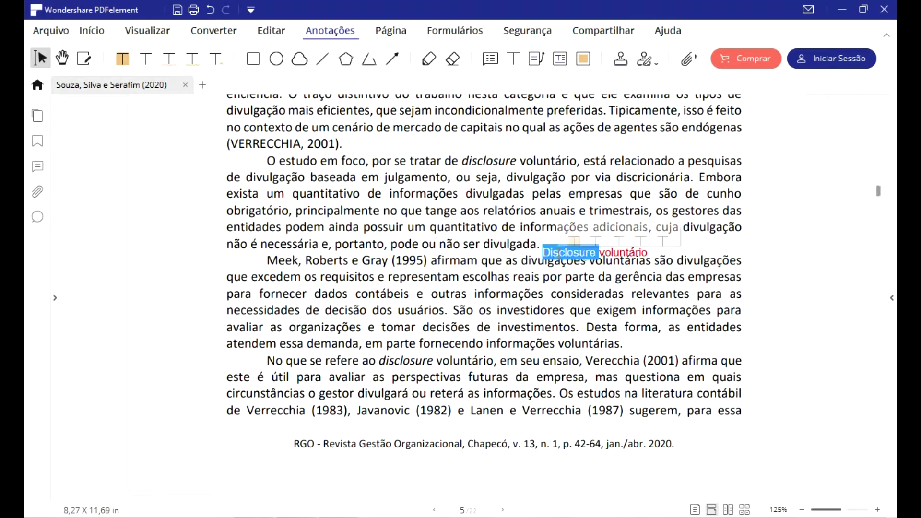
{"action": "left_click", "coordinate": [584, 253]}
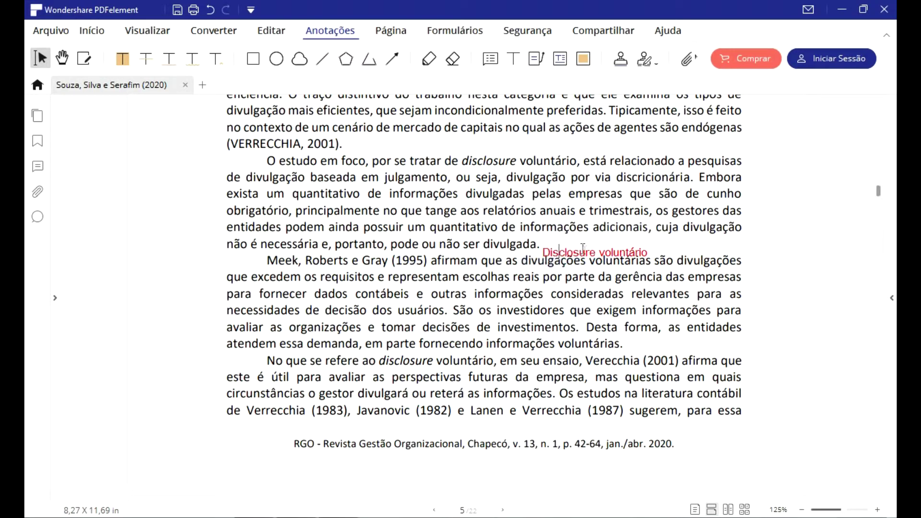
{"action": "key", "text": "End"}
{"action": "left_click", "coordinate": [568, 253]}
{"action": "left_click", "coordinate": [542, 257]}
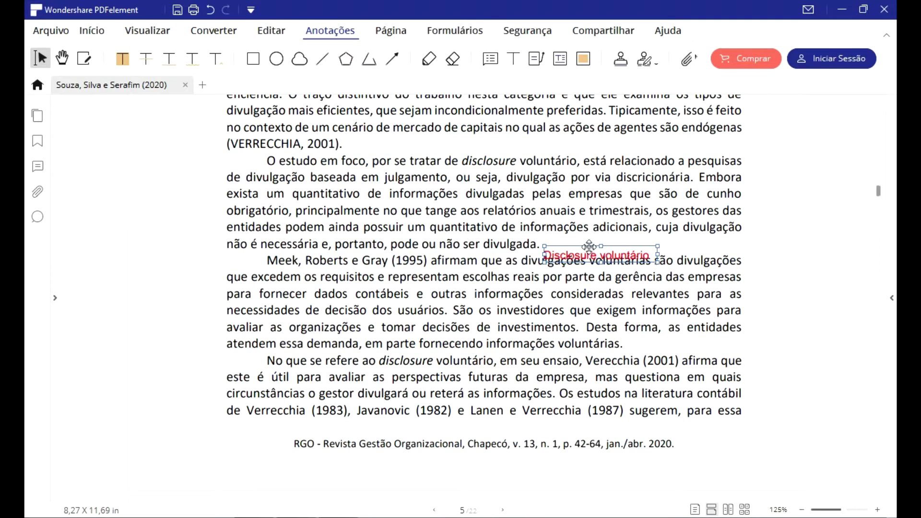
{"action": "key", "text": "Up"}
{"action": "key", "text": "Up"}
{"action": "key", "text": "Down"}
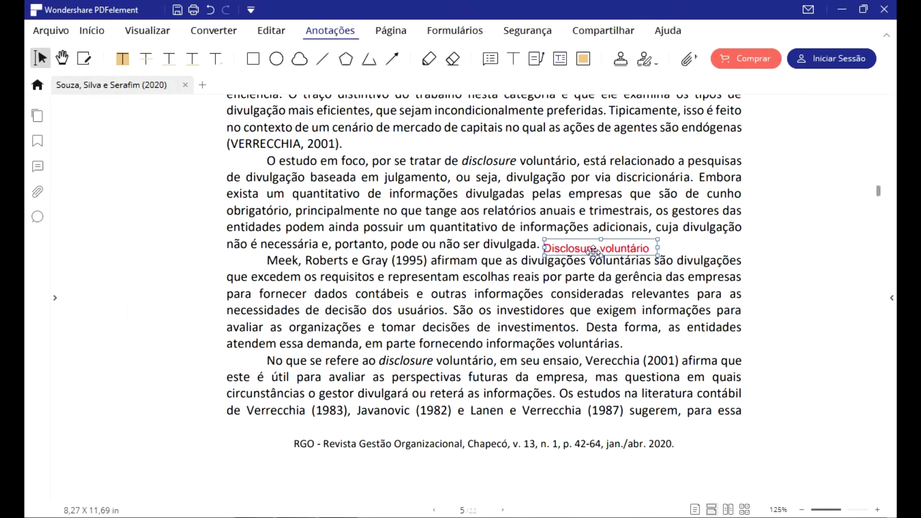
{"action": "key", "text": "Escape"}
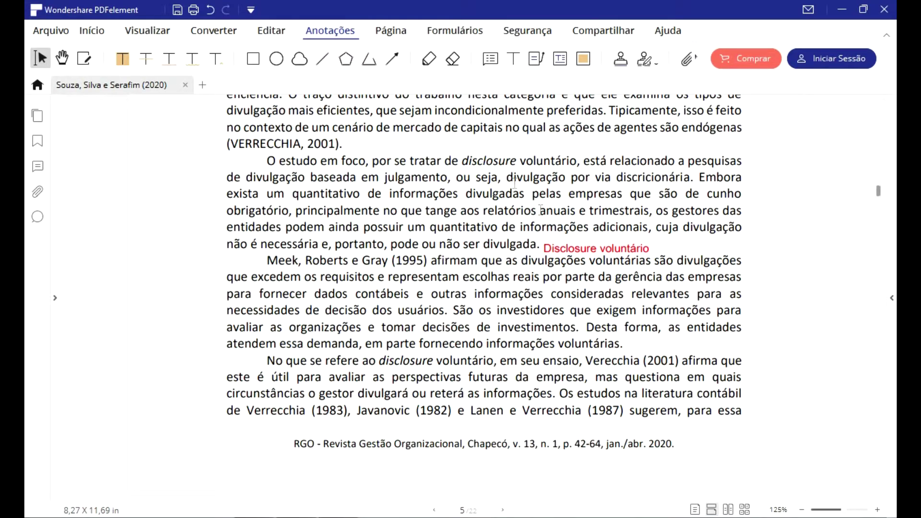
Step: Nudge the "Disclosure voluntário" comment further up to align it with the line ending "não ser divulgada." and deselect it
{"action": "left_click", "coordinate": [544, 249]}
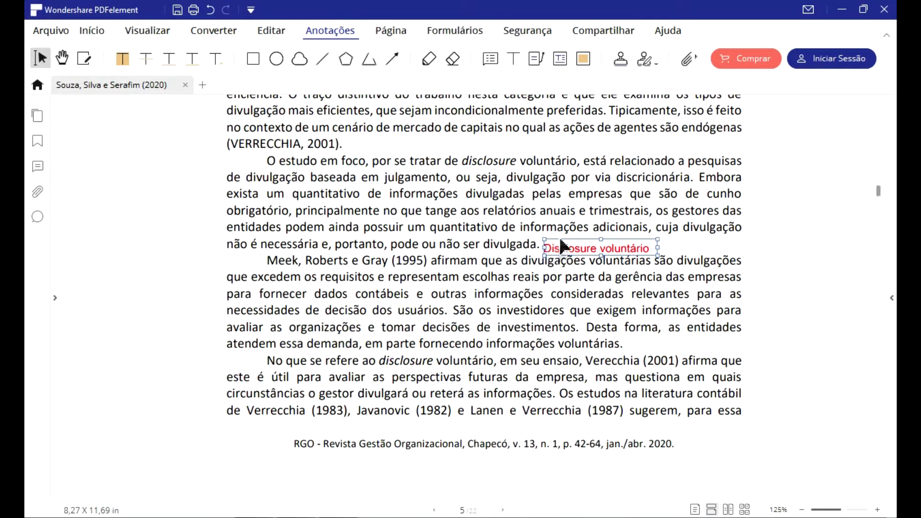
{"action": "key", "text": "Up"}
{"action": "key", "text": "Up"}
{"action": "key", "text": "Up"}
{"action": "key", "text": "Up"}
{"action": "key", "text": "Up"}
{"action": "key", "text": "Up"}
{"action": "key", "text": "Up"}
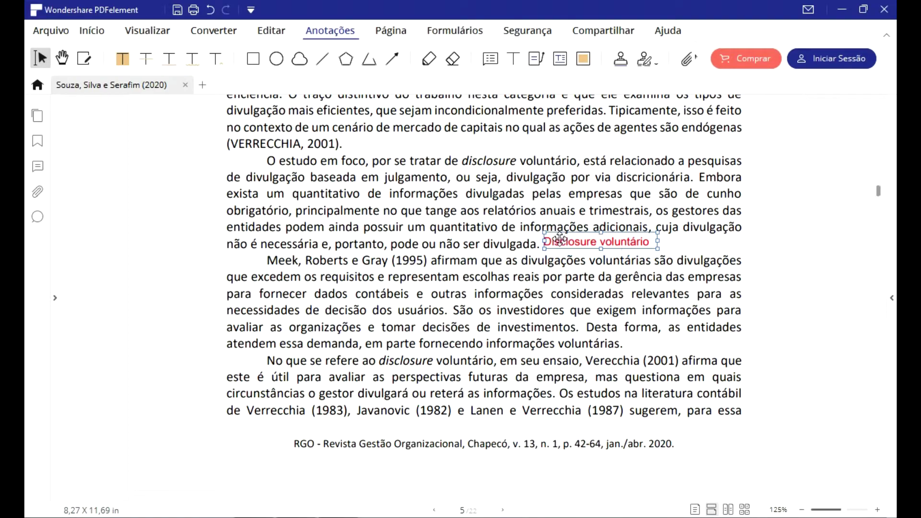
{"action": "left_click", "coordinate": [681, 252]}
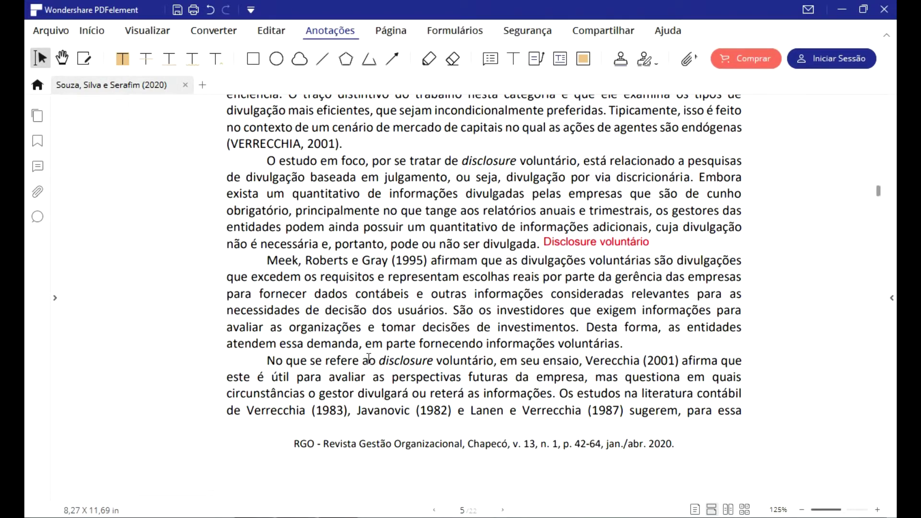
Step: Add a callout above the text on page 6 reading "uso crescente da internet", pointing to the paragraph starting "As entidades, em geral"
{"action": "scroll", "coordinate": [369, 358], "scroll_direction": "down", "scroll_amount": 5}
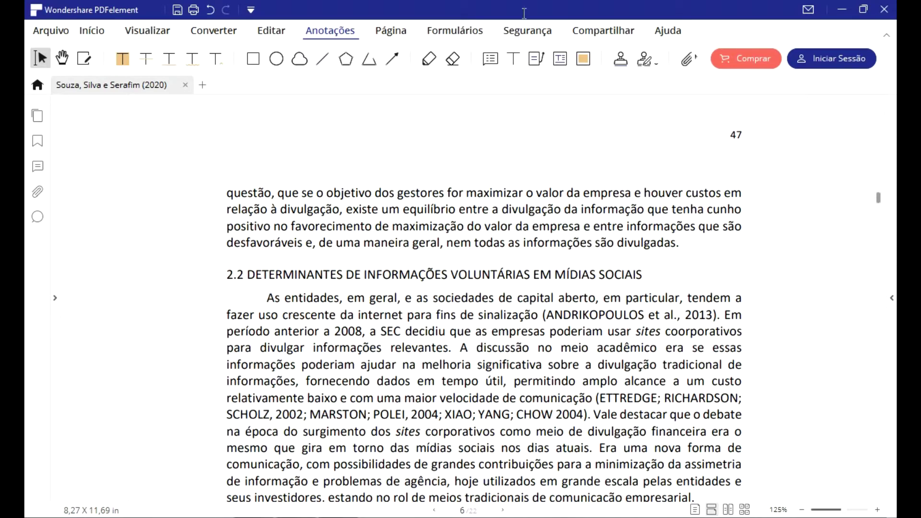
{"action": "left_click", "coordinate": [539, 61]}
{"action": "left_click", "coordinate": [268, 298]}
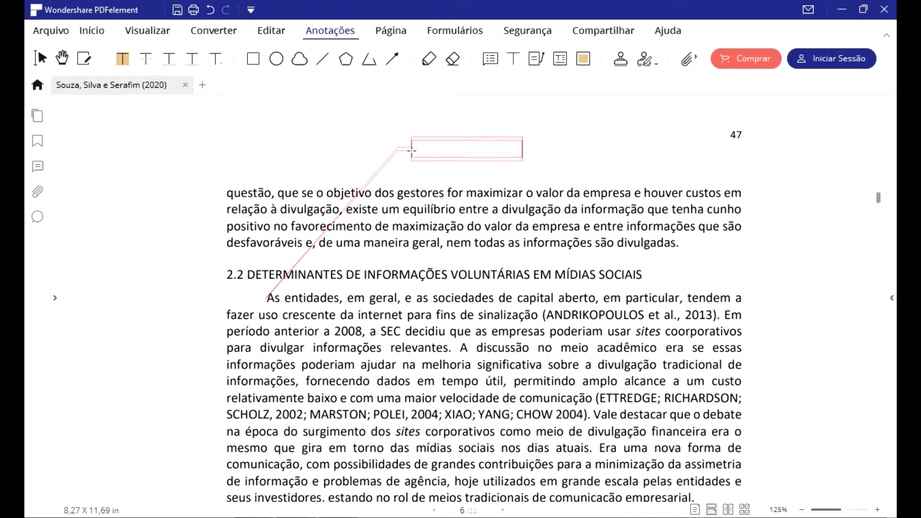
{"action": "left_click", "coordinate": [411, 151]}
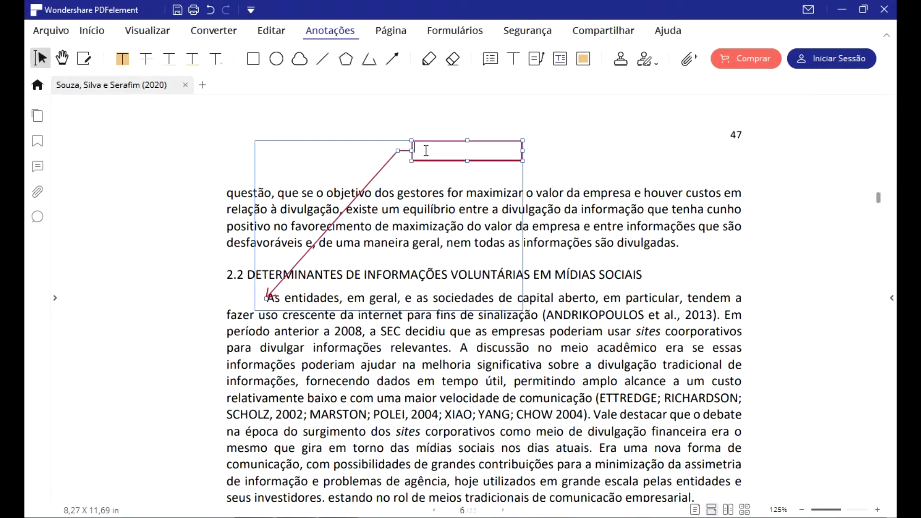
{"action": "type", "text": "uso crescente da internet"}
{"action": "left_click", "coordinate": [572, 264]}
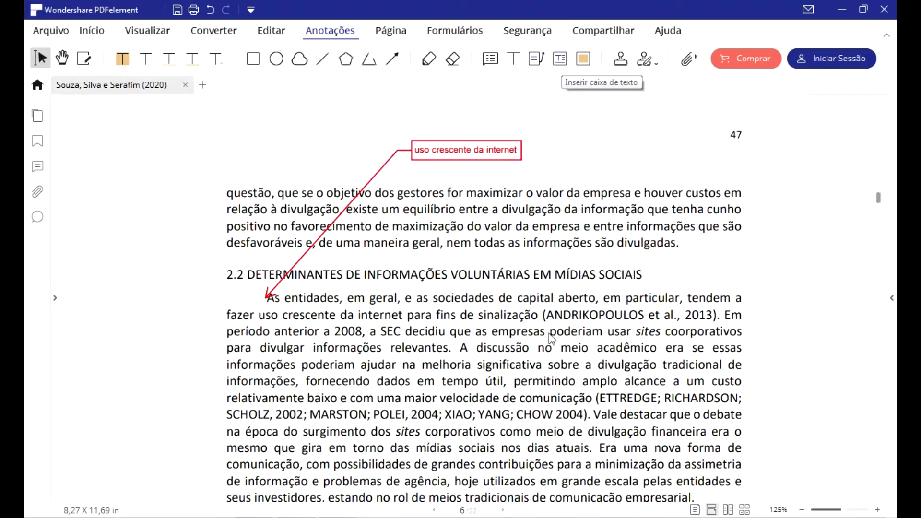
Step: Insert a text box reading "Inovação com canais" in the page 6 margin beside the paragraph starting "O mercado, os órgãos reguladores"
{"action": "scroll", "coordinate": [508, 333], "scroll_direction": "down", "scroll_amount": 7}
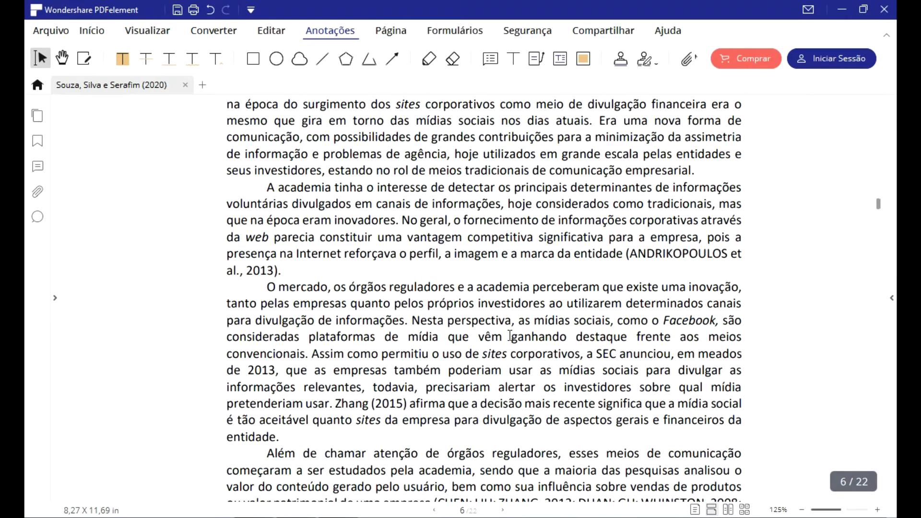
{"action": "scroll", "coordinate": [510, 336], "scroll_direction": "down", "scroll_amount": 2}
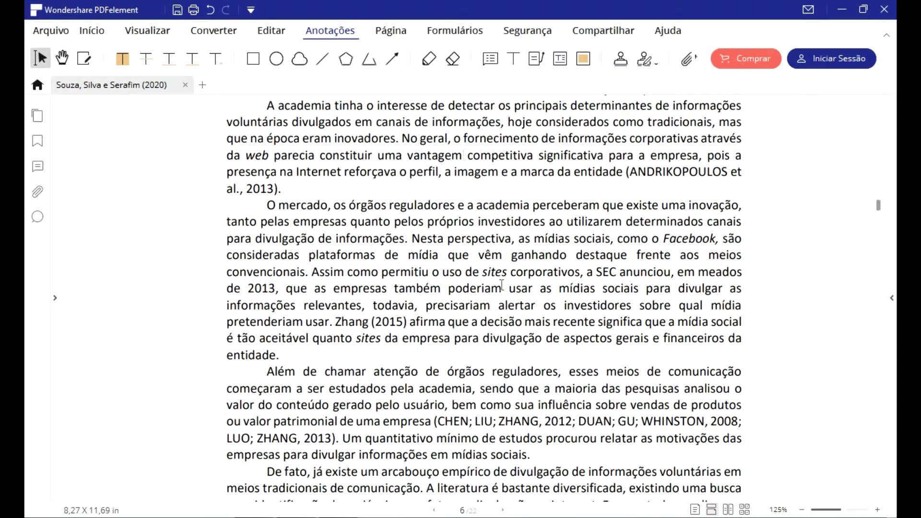
{"action": "left_click", "coordinate": [560, 59]}
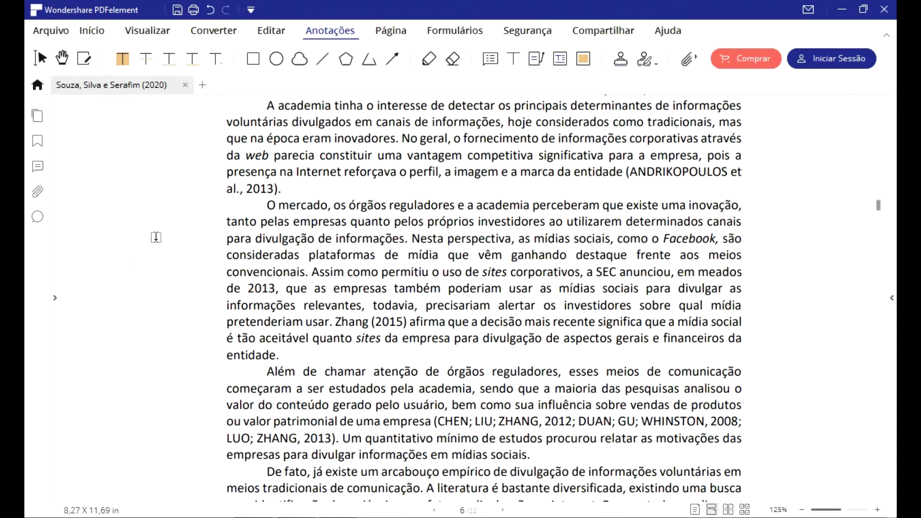
{"action": "left_click", "coordinate": [156, 243]}
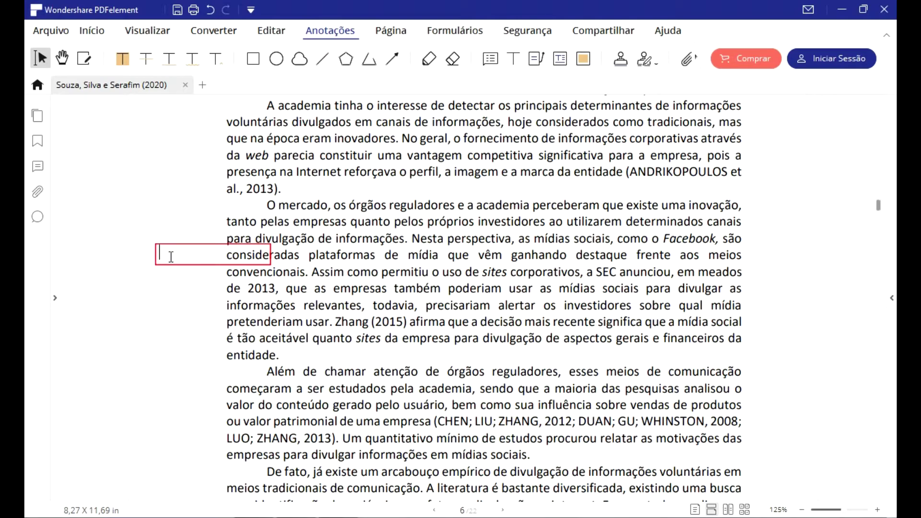
{"action": "type", "text": "Inovação"}
{"action": "type", "text": "com canais"}
{"action": "left_click", "coordinate": [215, 254]}
{"action": "double_click", "coordinate": [215, 254]}
{"action": "left_click", "coordinate": [272, 259]}
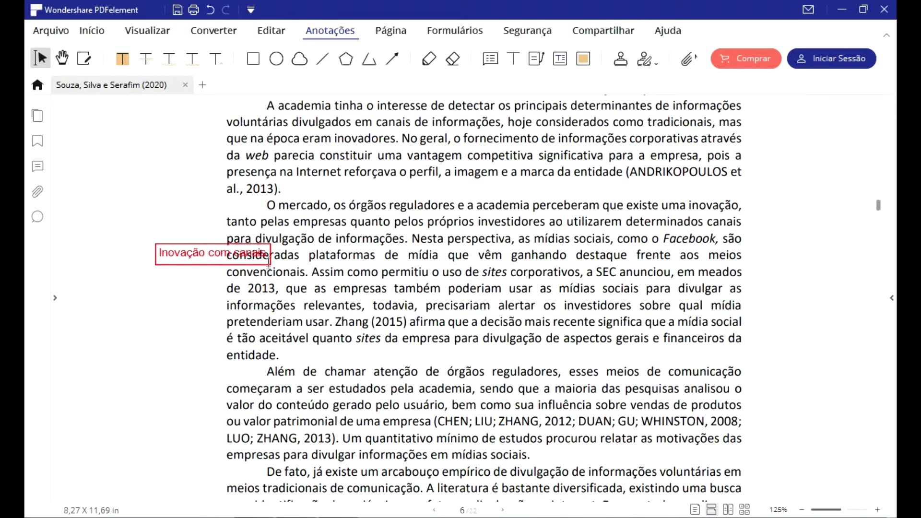
Step: Resize the "Inovação com canais" box taller and narrower so it fits in the margin without covering the paragraph
{"action": "left_click_drag", "start_coordinate": [270, 257], "coordinate": [184, 330]}
{"action": "left_click_drag", "start_coordinate": [155, 290], "coordinate": [146, 289]}
{"action": "left_click_drag", "start_coordinate": [224, 289], "coordinate": [228, 289]}
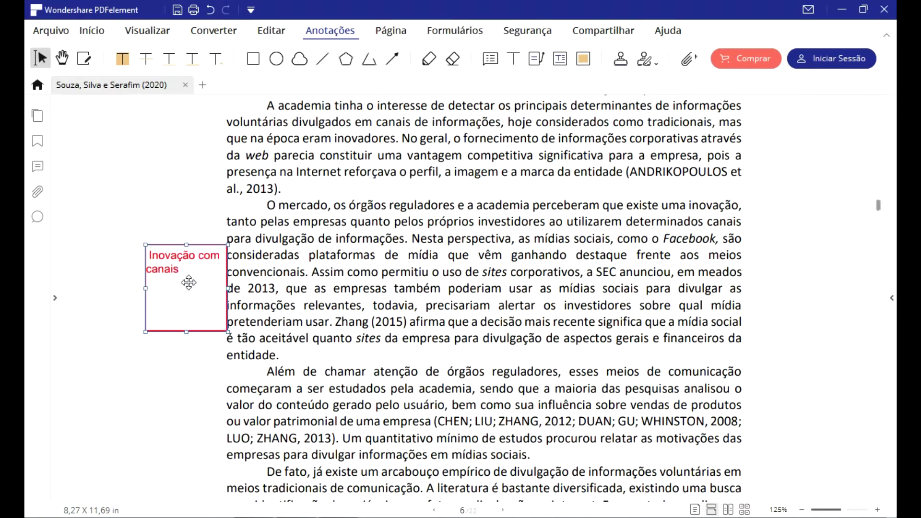
{"action": "double_click", "coordinate": [188, 283]}
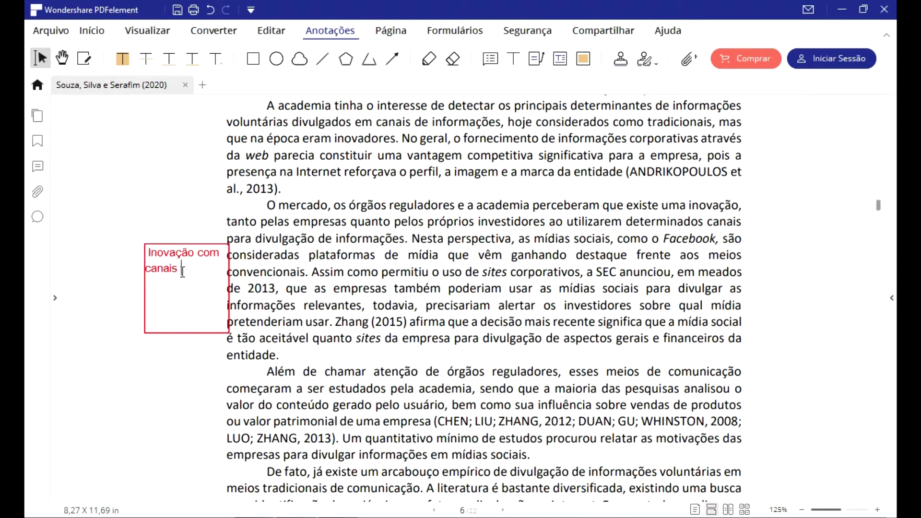
{"action": "double_click", "coordinate": [229, 288]}
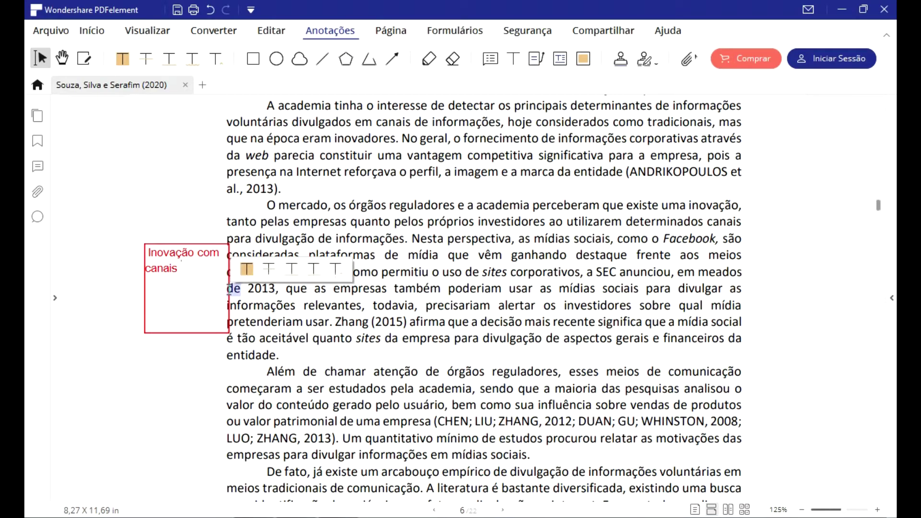
{"action": "left_click", "coordinate": [229, 289]}
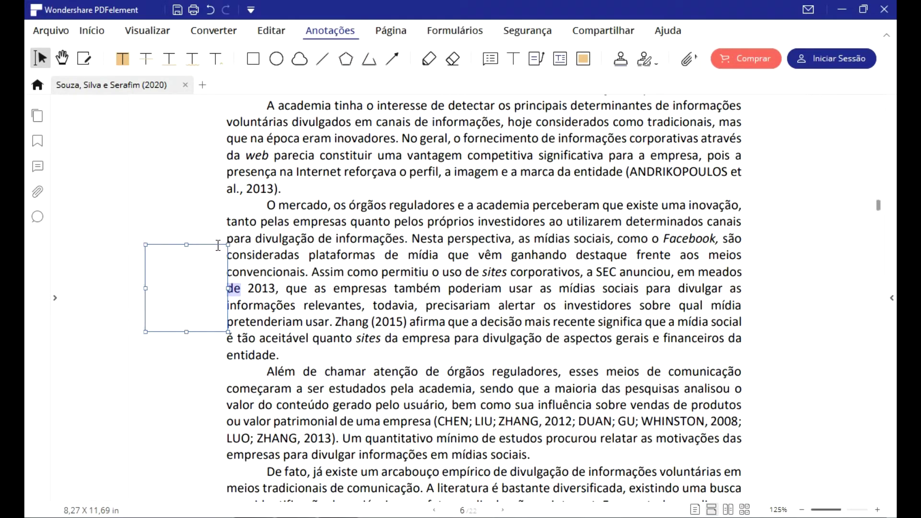
{"action": "left_click_drag", "start_coordinate": [229, 289], "coordinate": [224, 290]}
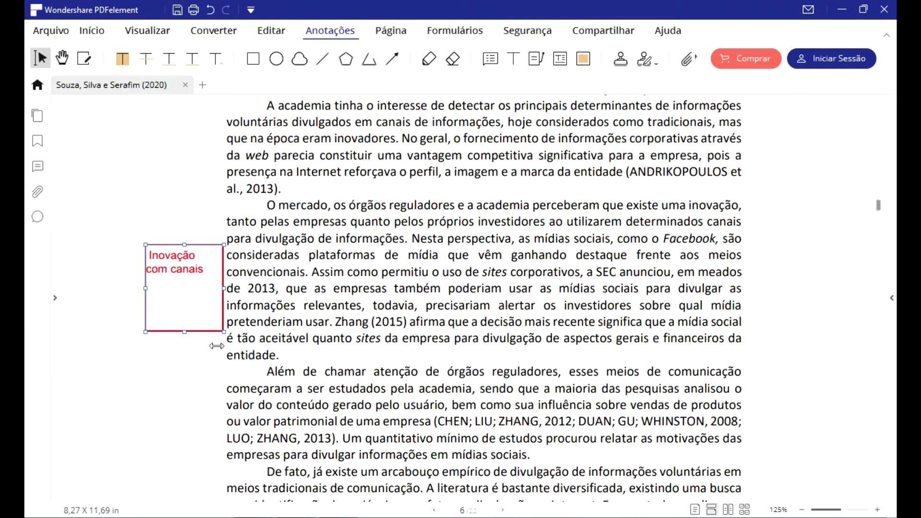
{"action": "left_click", "coordinate": [214, 357]}
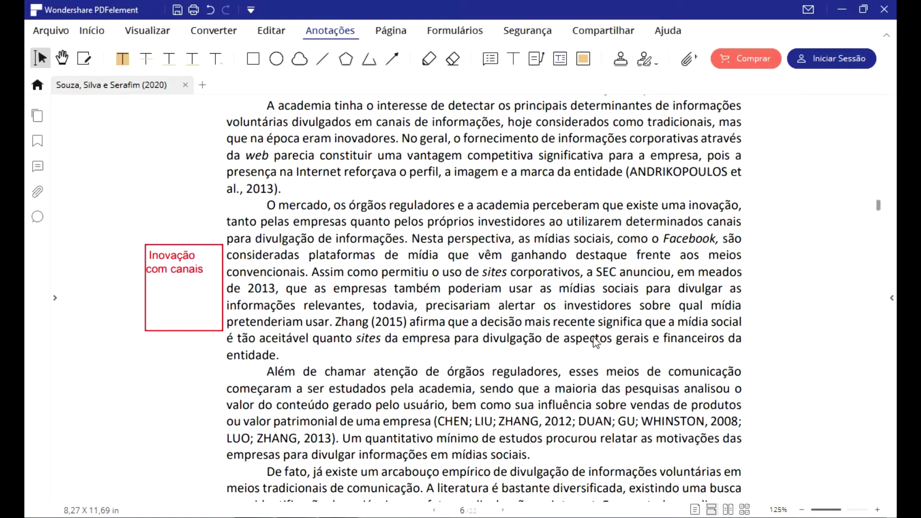
Step: Look ahead through page 7 and back up to page 3 to review the annotations made in the article
{"action": "scroll", "coordinate": [507, 343], "scroll_direction": "down", "scroll_amount": 5}
{"action": "scroll", "coordinate": [501, 339], "scroll_direction": "down", "scroll_amount": 15}
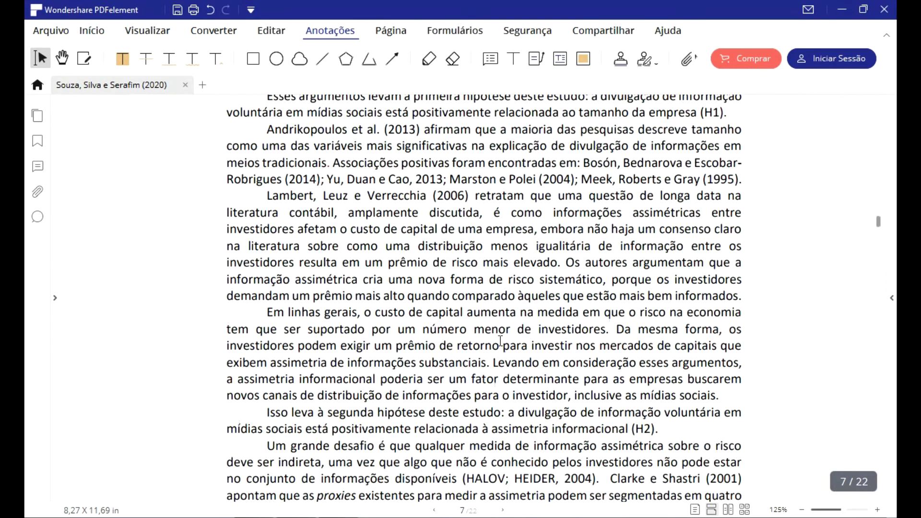
{"action": "scroll", "coordinate": [501, 341], "scroll_direction": "down", "scroll_amount": 7}
{"action": "scroll", "coordinate": [499, 336], "scroll_direction": "up", "scroll_amount": 20}
{"action": "scroll", "coordinate": [498, 333], "scroll_direction": "up", "scroll_amount": 20}
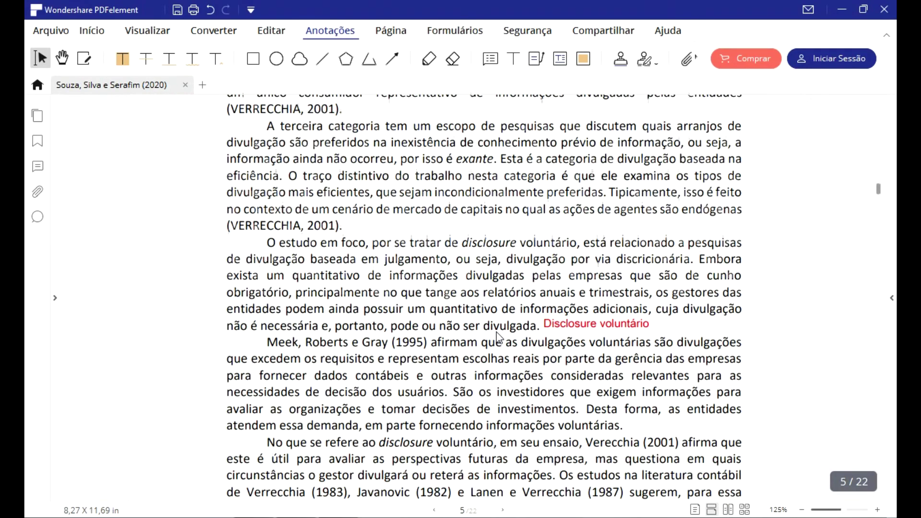
{"action": "scroll", "coordinate": [497, 335], "scroll_direction": "up", "scroll_amount": 15}
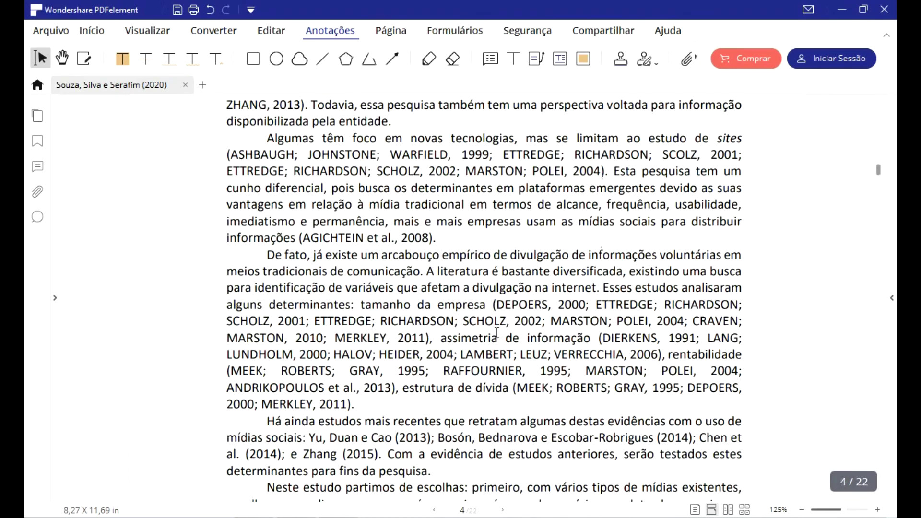
{"action": "scroll", "coordinate": [497, 332], "scroll_direction": "up", "scroll_amount": 15}
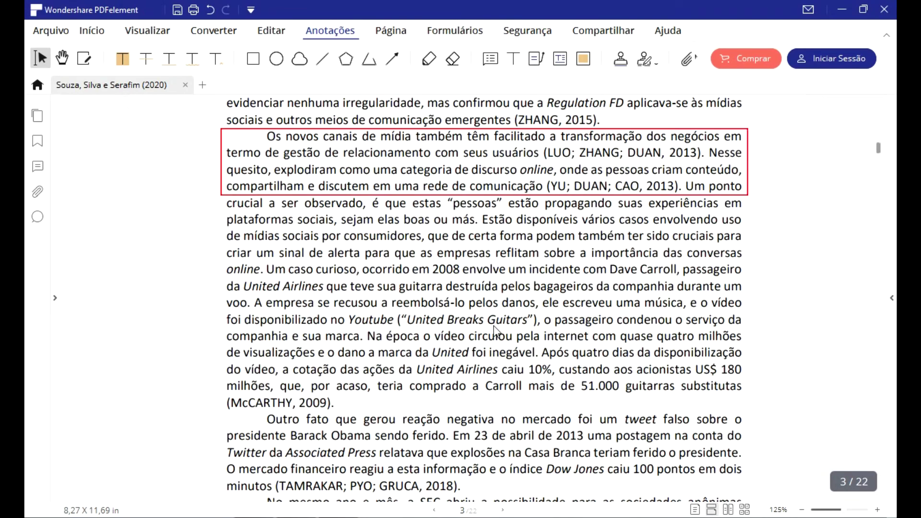
Step: Draw a short freehand pencil squiggle in the blank space beside the RESUMO heading on page 1, and erase it
{"action": "scroll", "coordinate": [496, 331], "scroll_direction": "up", "scroll_amount": 10}
{"action": "scroll", "coordinate": [496, 328], "scroll_direction": "up", "scroll_amount": 10}
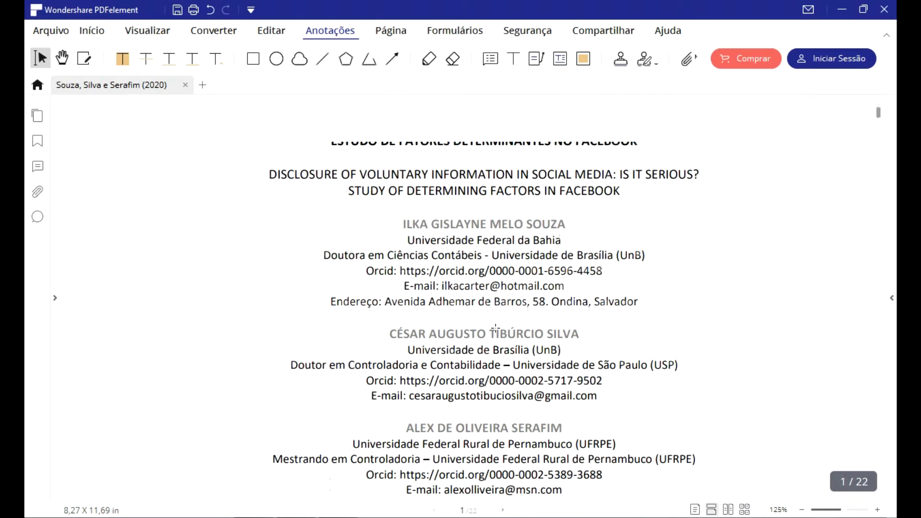
{"action": "scroll", "coordinate": [497, 328], "scroll_direction": "up", "scroll_amount": 2}
{"action": "scroll", "coordinate": [497, 330], "scroll_direction": "down", "scroll_amount": 10}
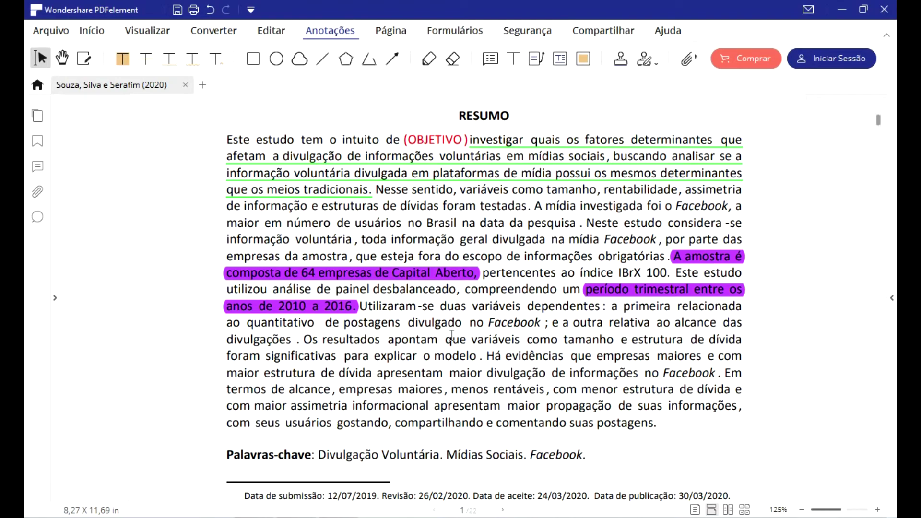
{"action": "left_click", "coordinate": [430, 59]}
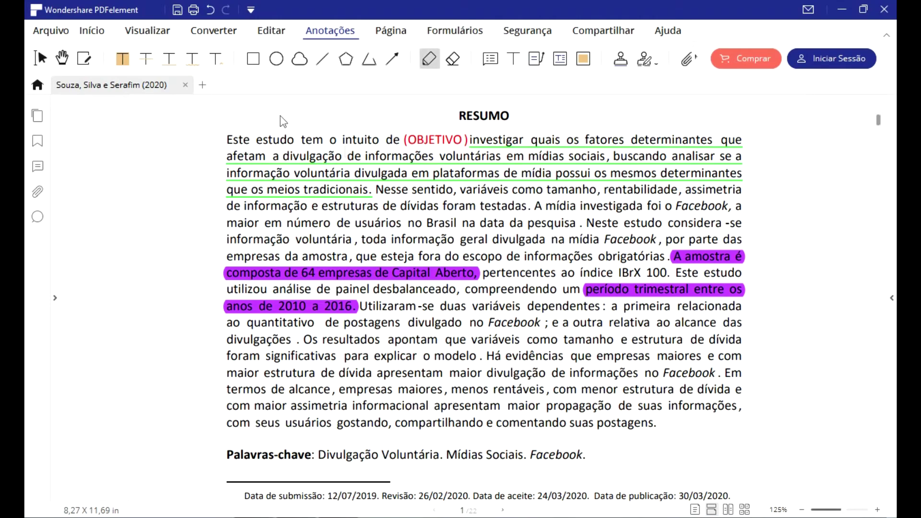
{"action": "left_click_drag", "start_coordinate": [259, 111], "coordinate": [338, 113]}
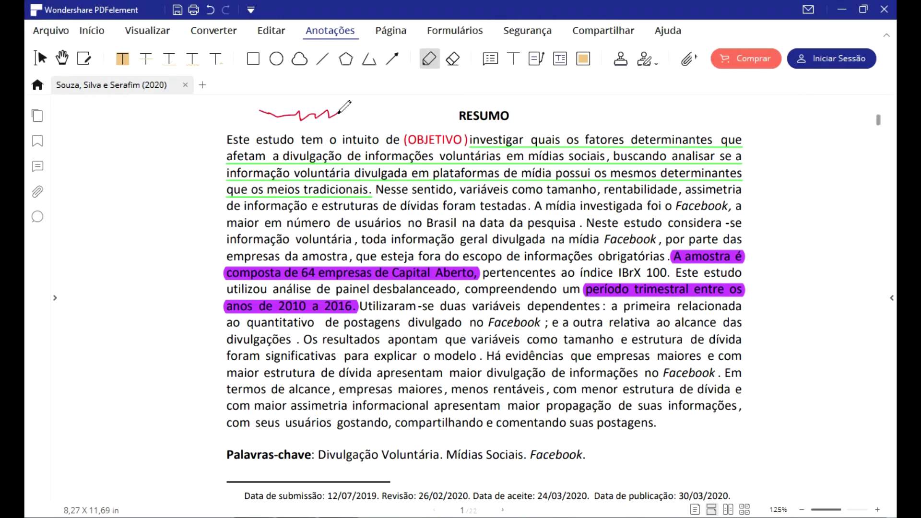
{"action": "left_click", "coordinate": [453, 60]}
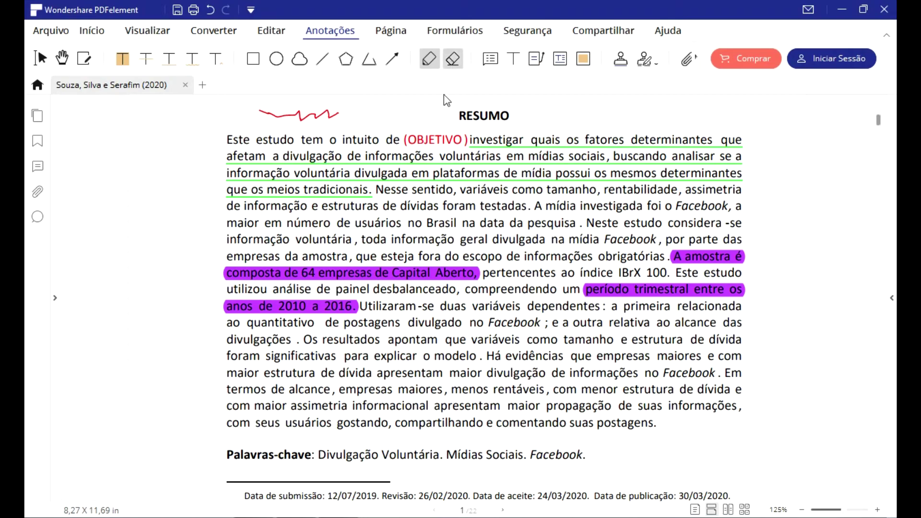
{"action": "left_click", "coordinate": [327, 111]}
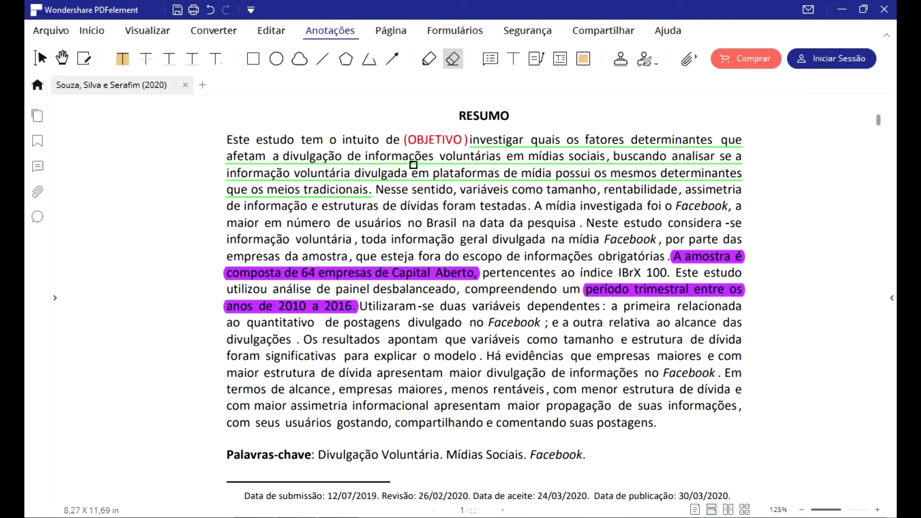
Step: View the article's page thumbnails and page-organizing tools, return to the annotations, and look at the file options without changing anything
{"action": "left_click", "coordinate": [398, 36]}
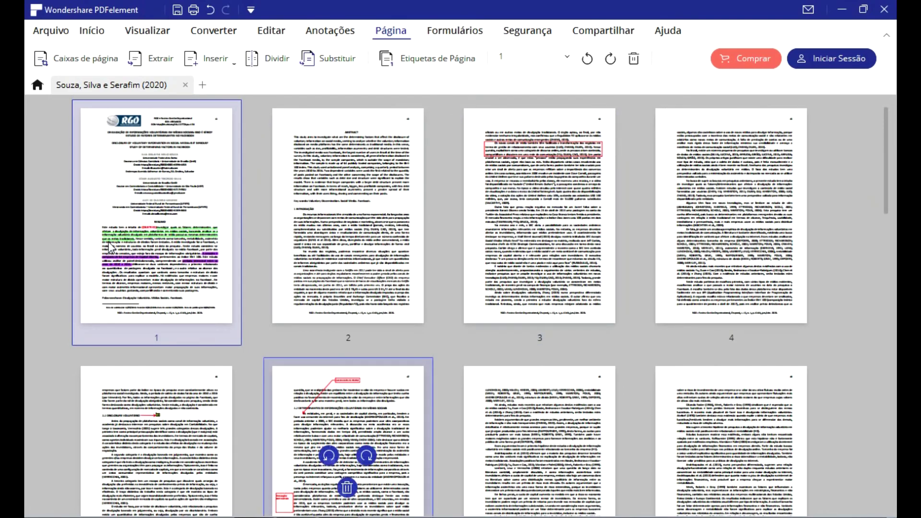
{"action": "left_click", "coordinate": [336, 32]}
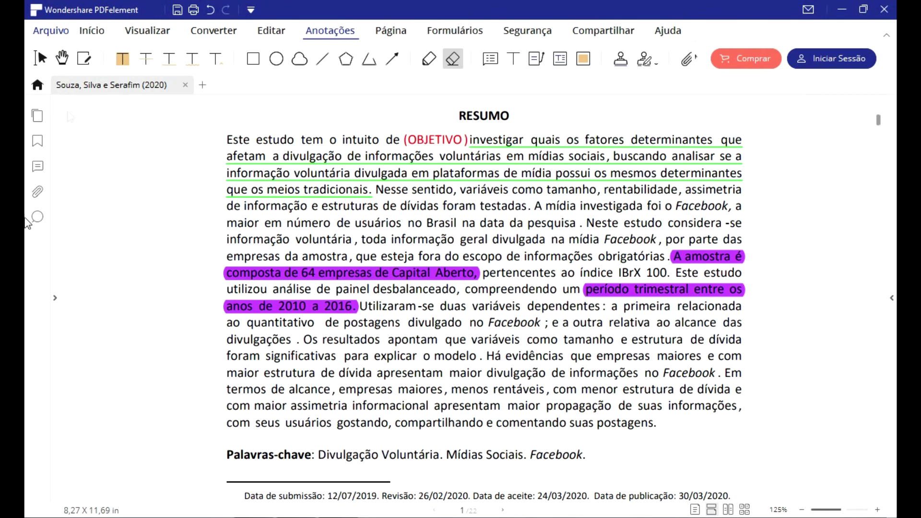
{"action": "left_click", "coordinate": [61, 35]}
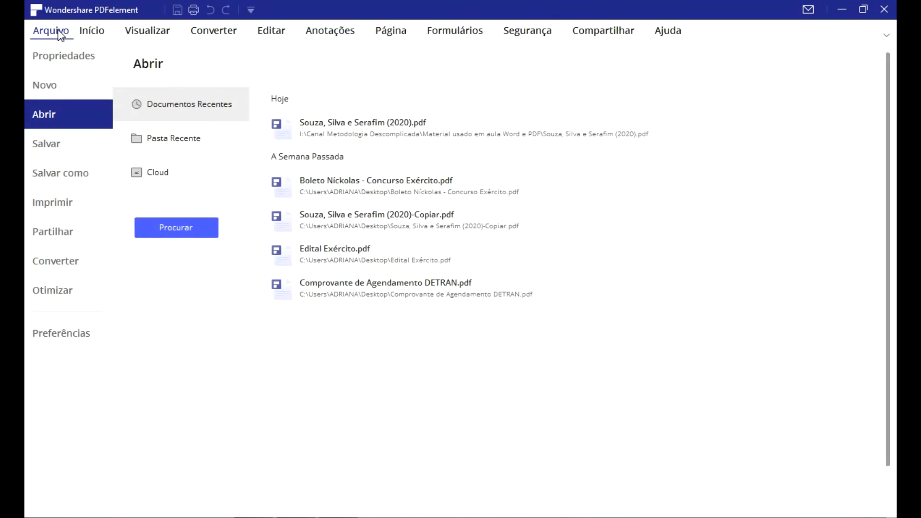
{"action": "key", "text": "Escape"}
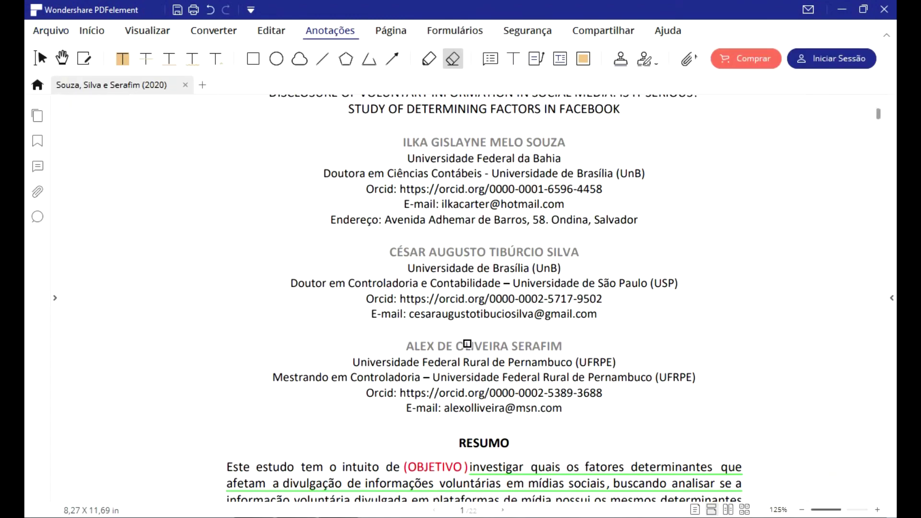